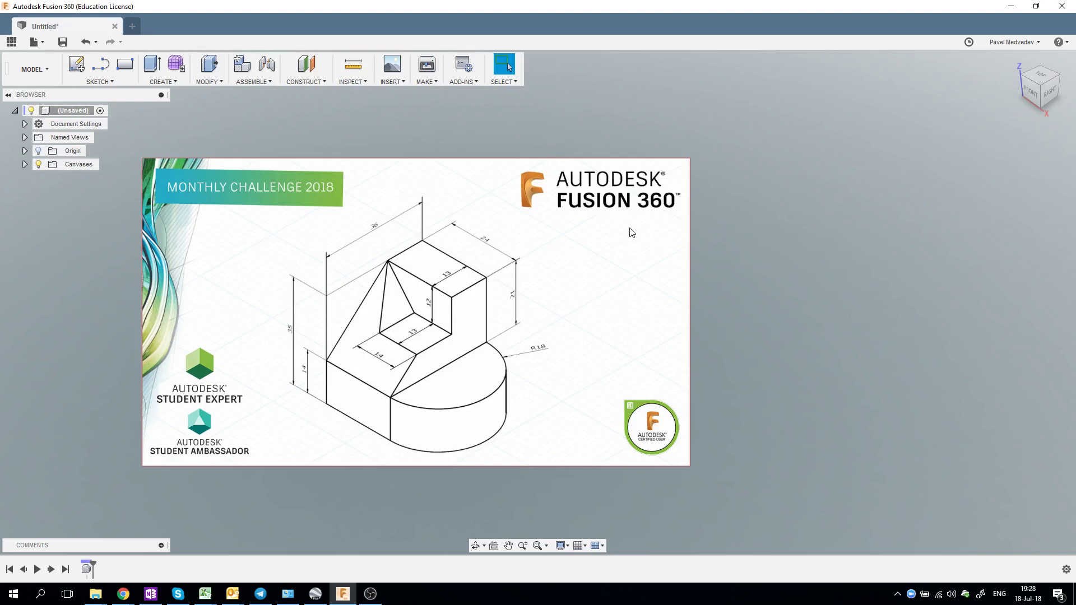
# - Start a new sketch on the side origin plane and view it straight on
pyautogui.scroll(3, 591, 245)
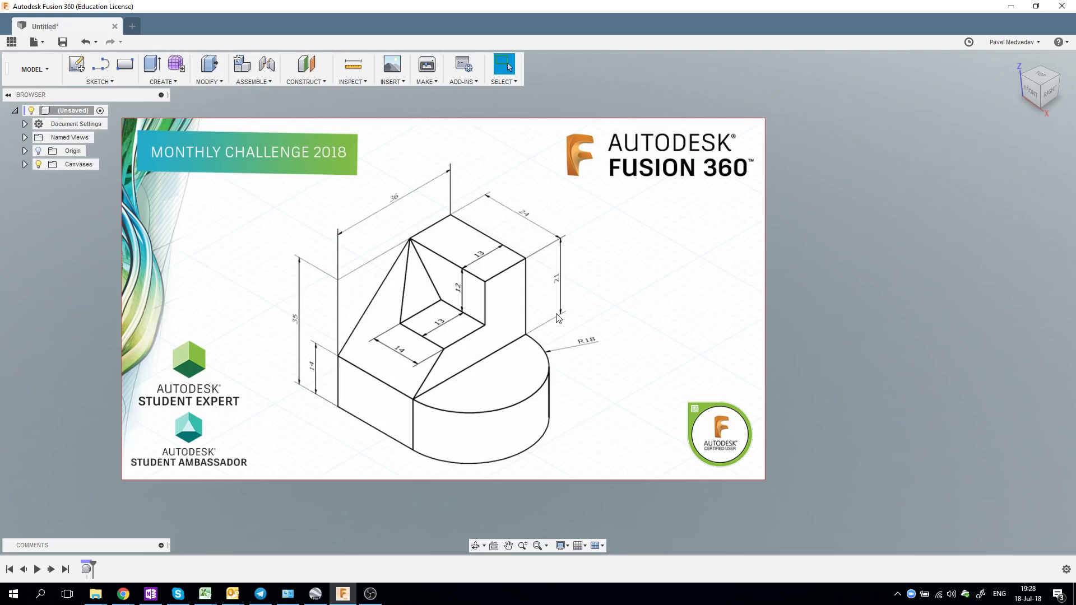
pyautogui.scroll(-3, 558, 319)
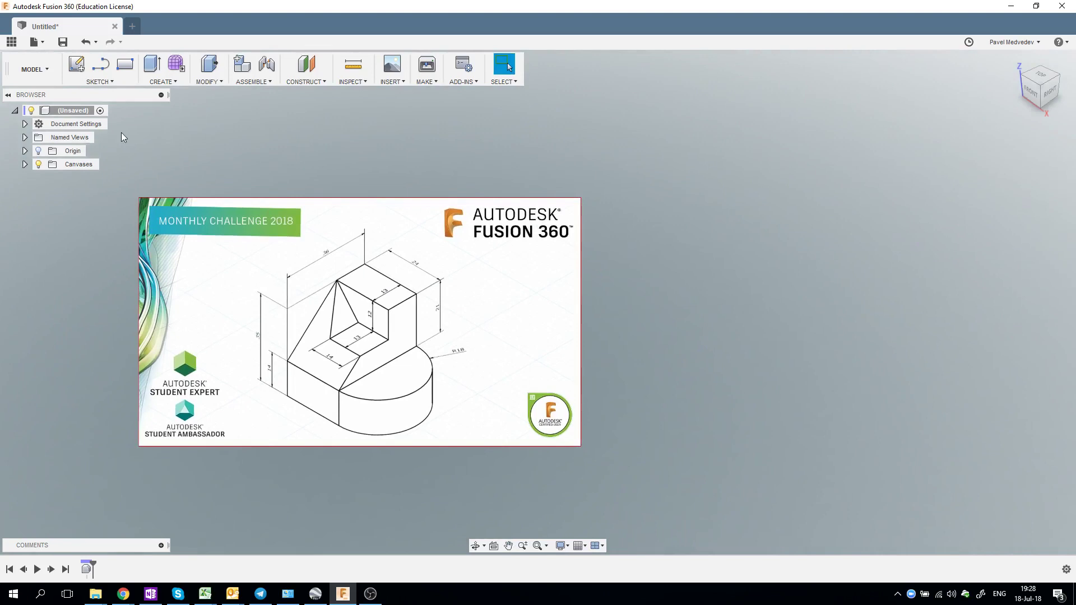
pyautogui.click(78, 67)
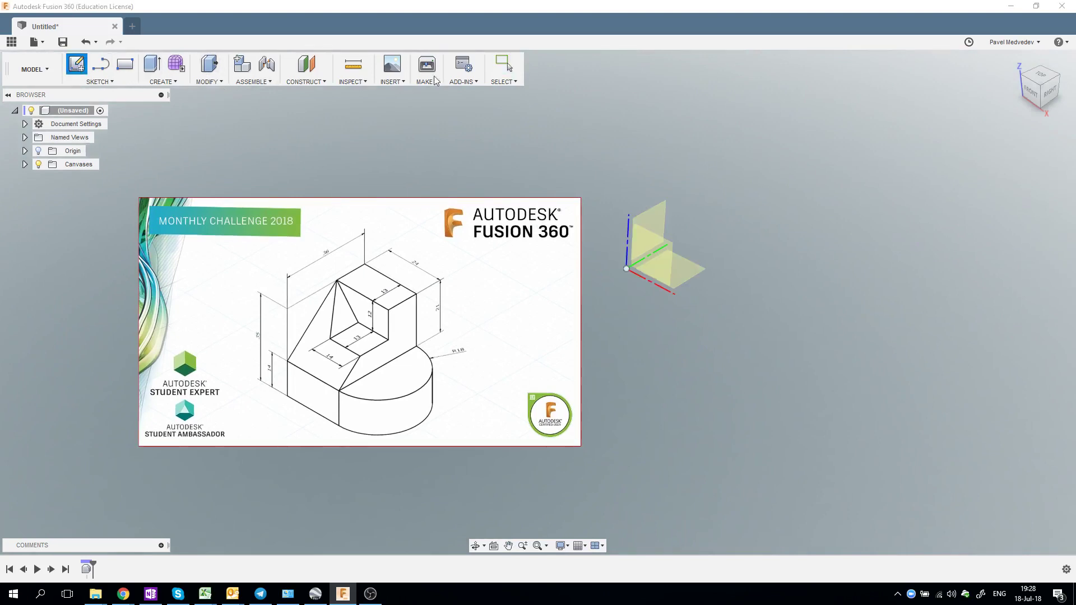
pyautogui.click(656, 217)
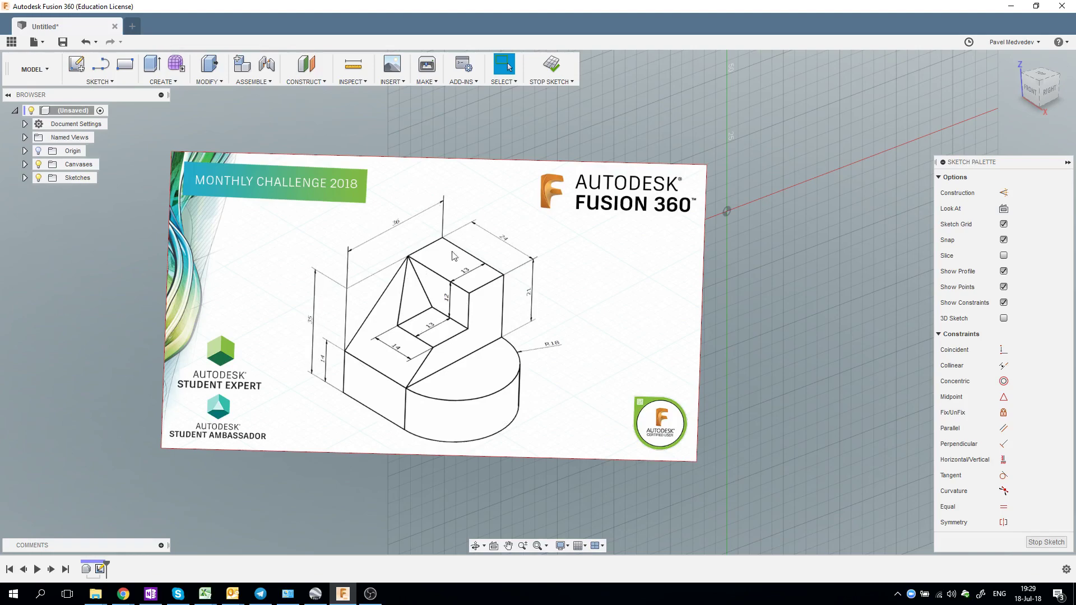
pyautogui.moveTo(487, 274)
pyautogui.keyDown('shift'); pyautogui.mouseDown(button='middle')
pyautogui.moveTo(683, 298)
pyautogui.moveTo(621, 307)
pyautogui.mouseUp(button='middle'); pyautogui.keyUp('shift')
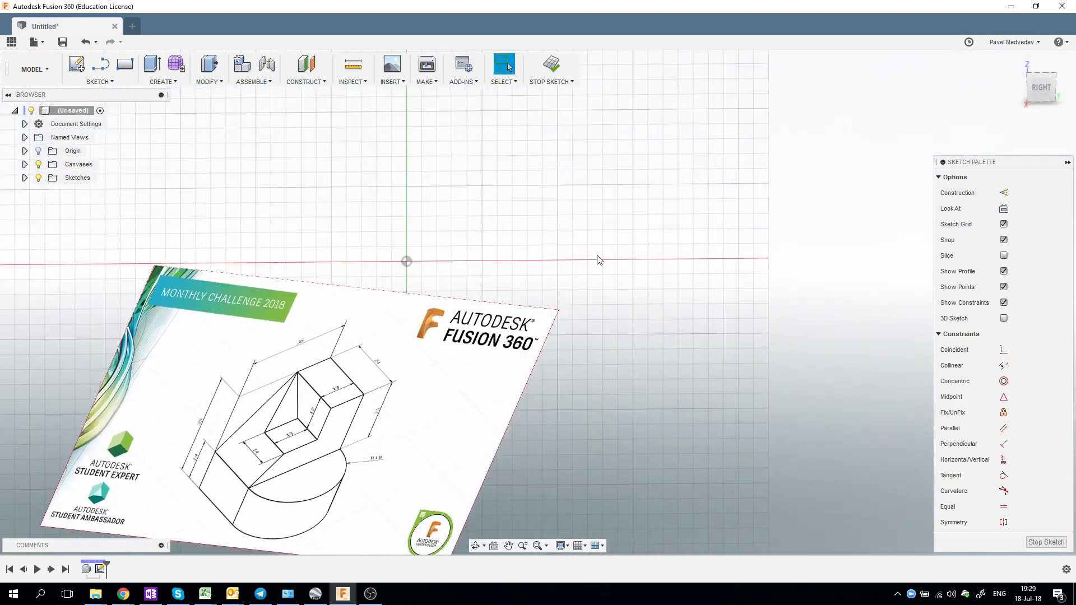
# - Draw a closed five-sided line profile from the origin with a slanted upper-left edge
pyautogui.press('l')
pyautogui.click(406, 261)
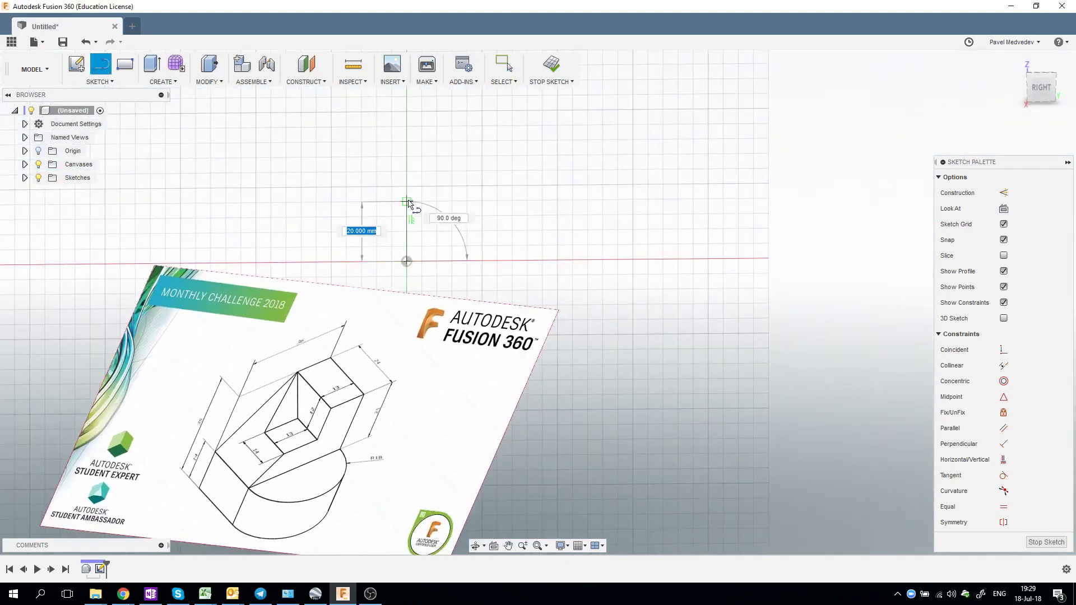
pyautogui.click(407, 201)
pyautogui.click(482, 111)
pyautogui.click(542, 111)
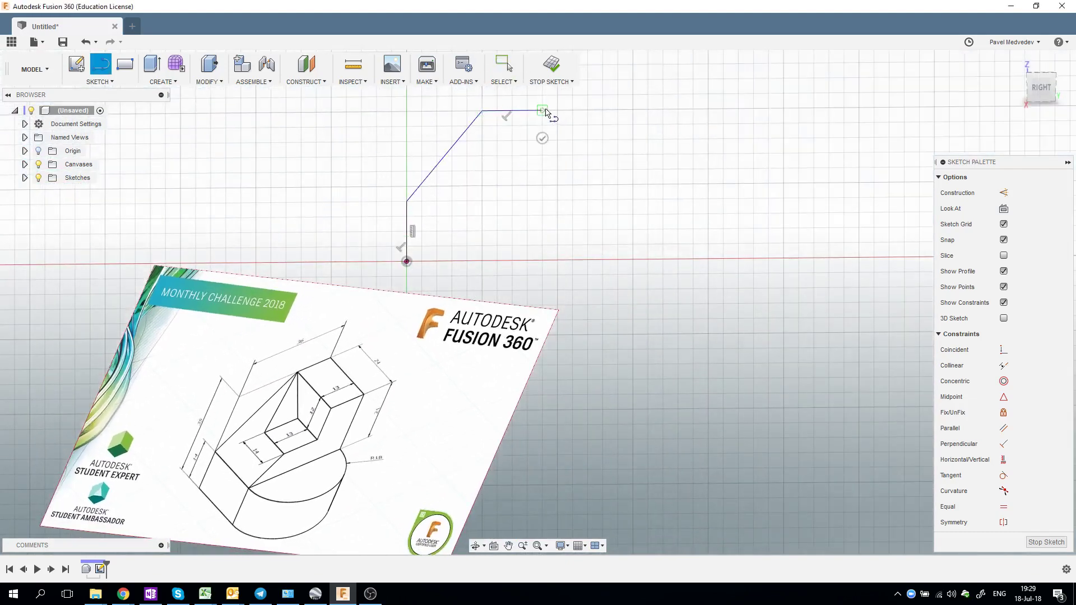
pyautogui.click(542, 260)
pyautogui.click(407, 261)
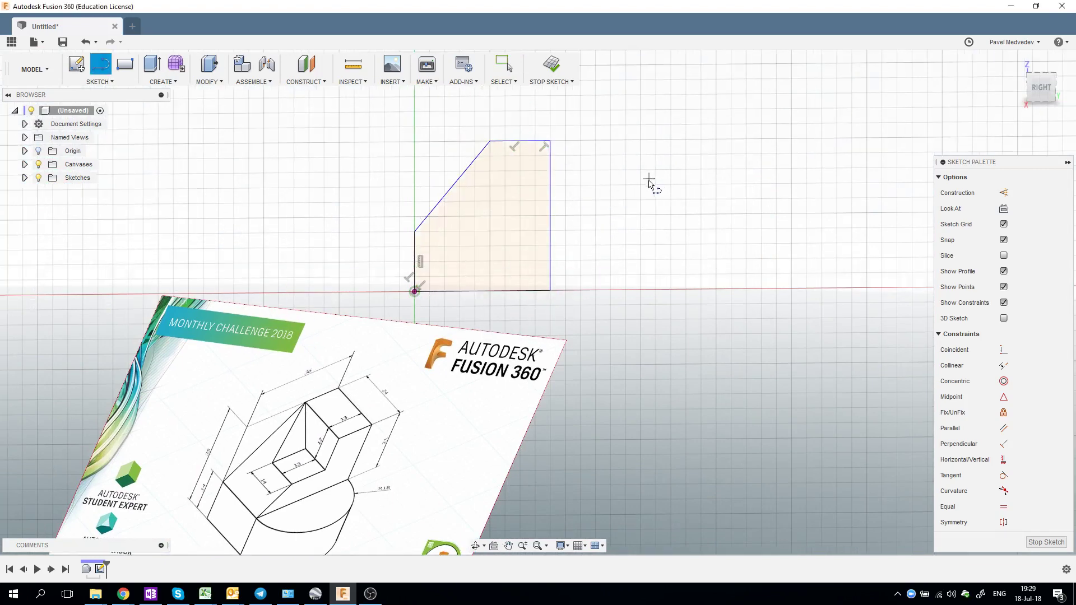
pyautogui.press('Escape')
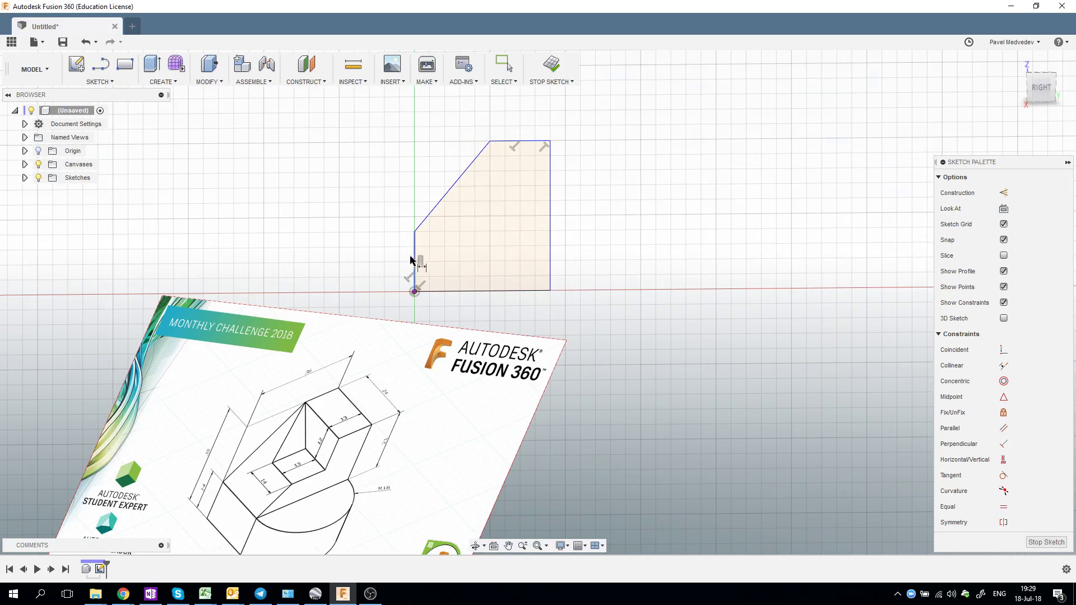
# - Dimension the left edge height 14 mm and the right edge height 35 mm
pyautogui.click(410, 260)
pyautogui.click(335, 258)
pyautogui.write('14')
pyautogui.press('Return')
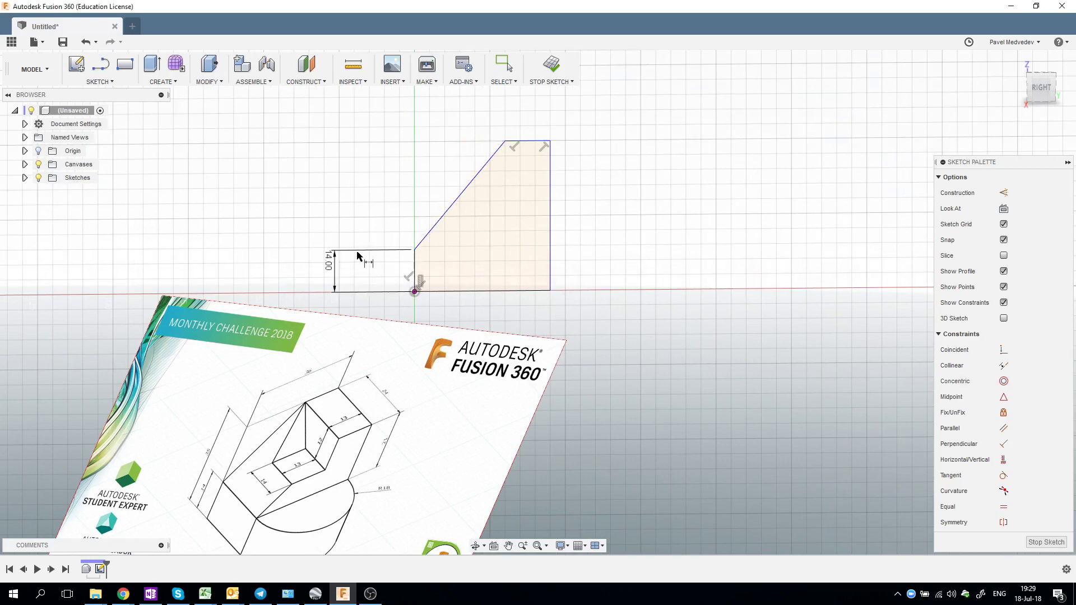
pyautogui.click(551, 237)
pyautogui.click(681, 218)
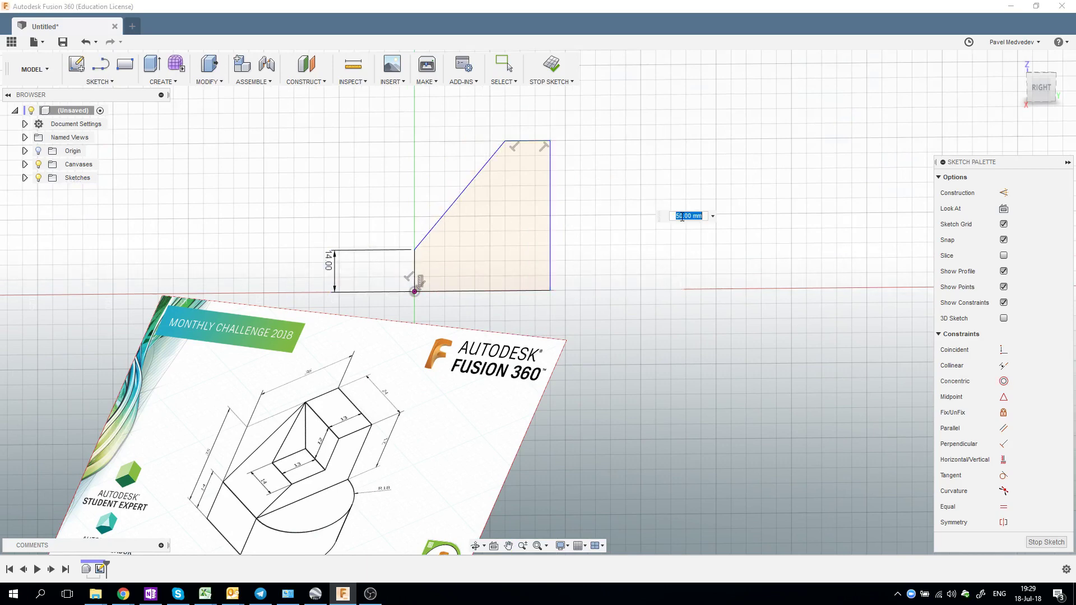
pyautogui.write('35')
pyautogui.press('Return')
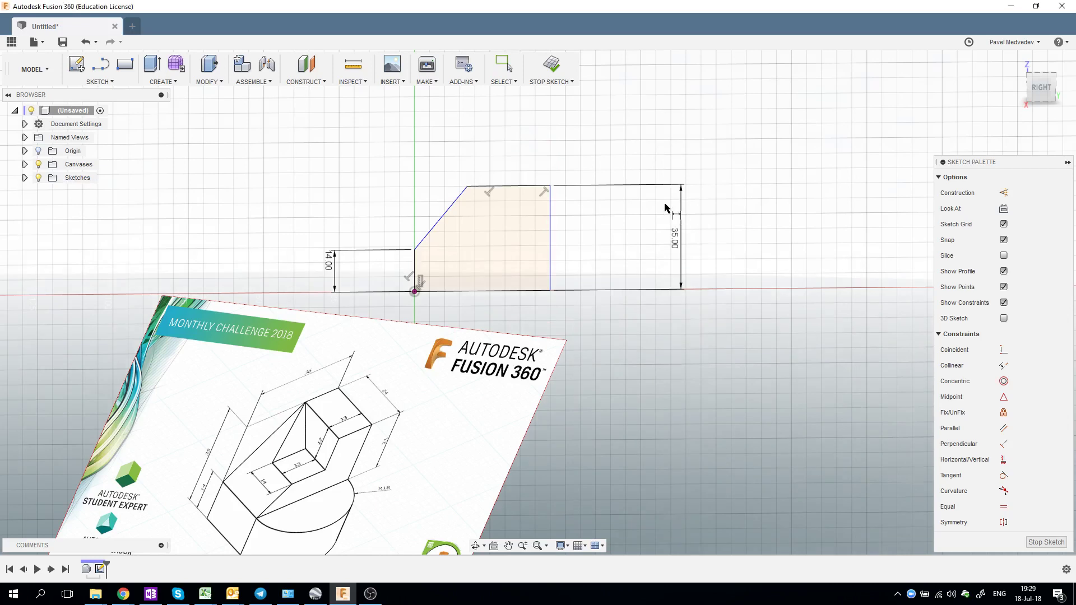
# - Dimension the base width 36 mm and top width 13 mm, then finish the sketch
pyautogui.click(449, 290)
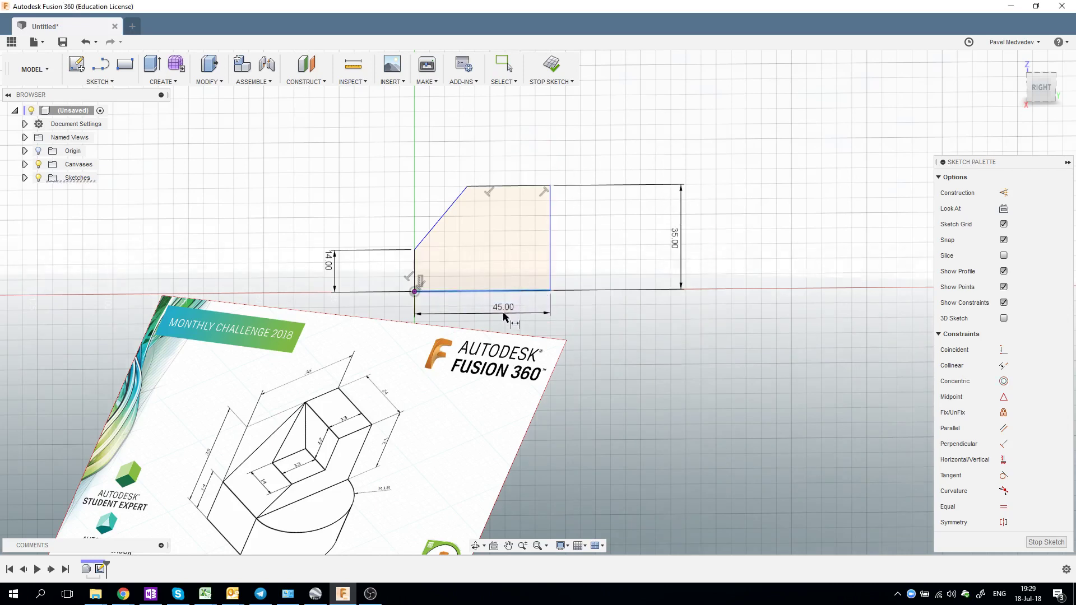
pyautogui.click(504, 314)
pyautogui.write('36')
pyautogui.press('Return')
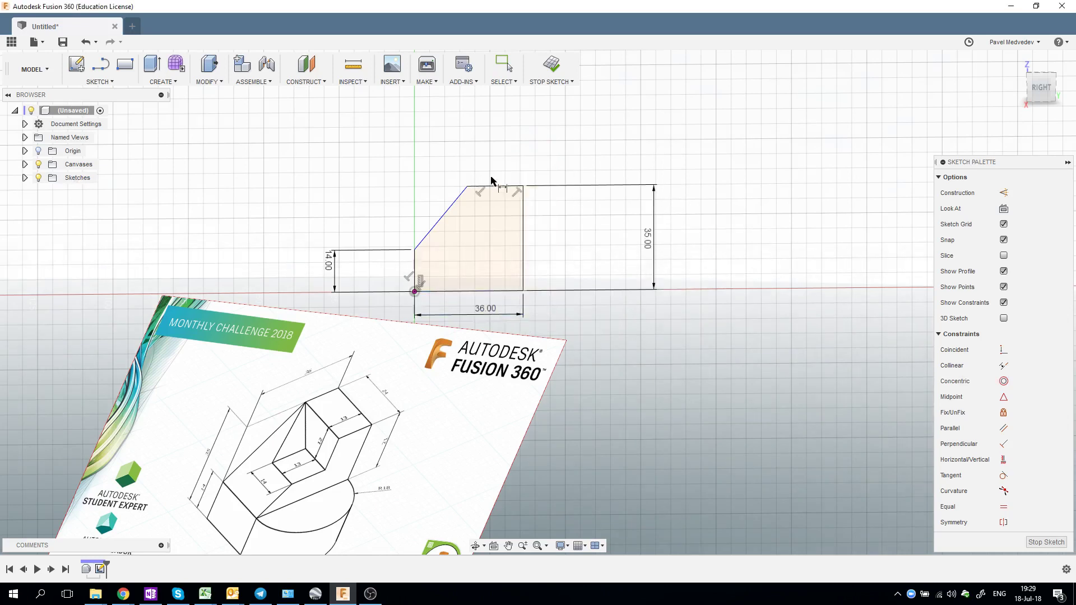
pyautogui.click(489, 186)
pyautogui.click(494, 152)
pyautogui.write('3')
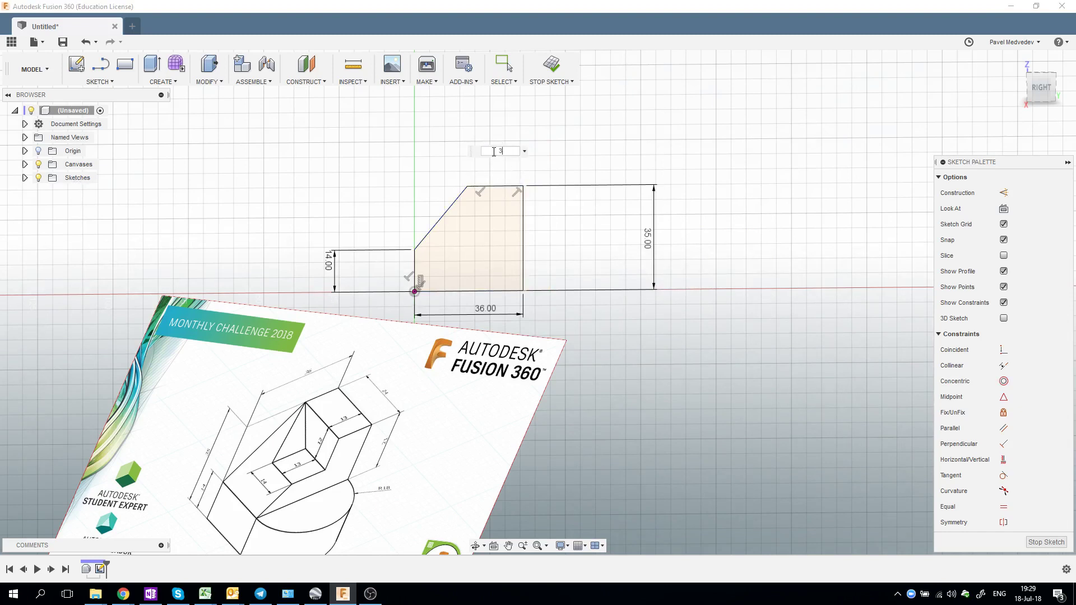
pyautogui.press('Return')
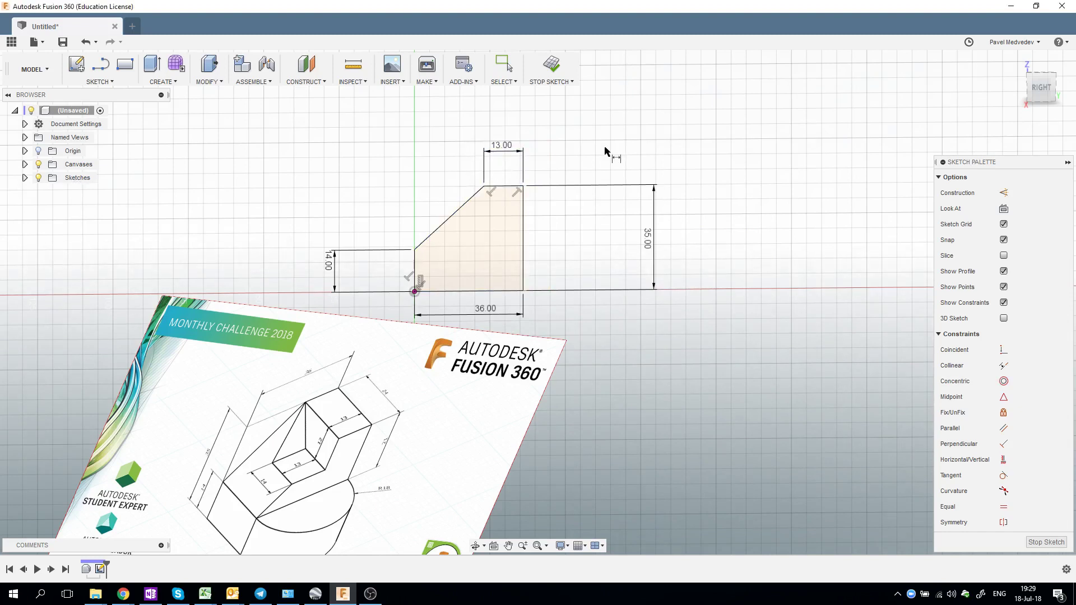
pyautogui.click(552, 66)
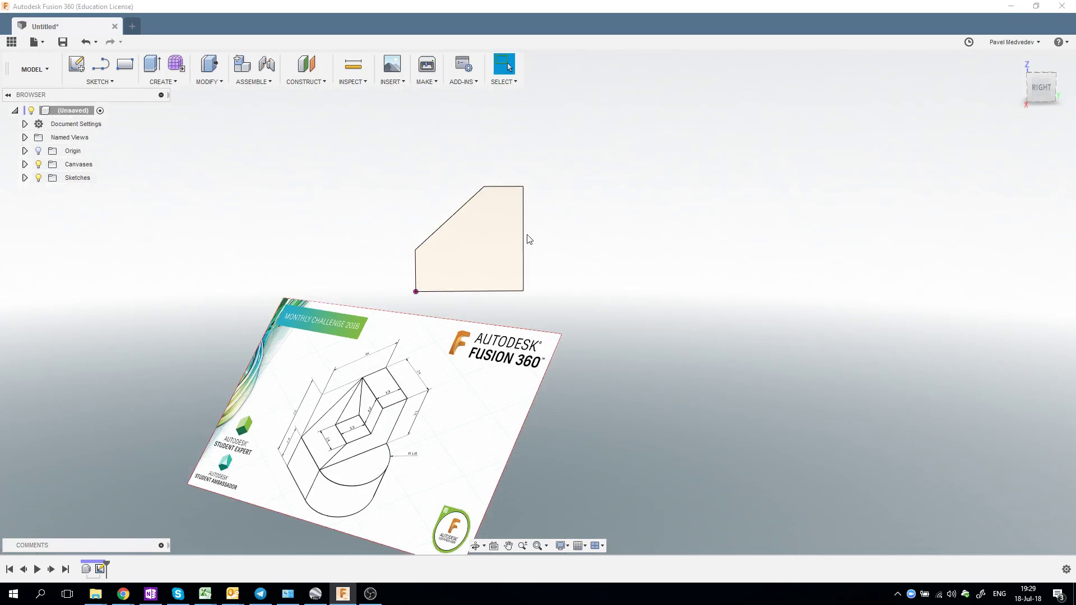
# - Extrude the five-sided profile 25 mm into a solid block
pyautogui.keyDown('shift'); pyautogui.moveTo(526, 235); pyautogui.dragTo(380, 399, button='middle'); pyautogui.keyUp('shift')
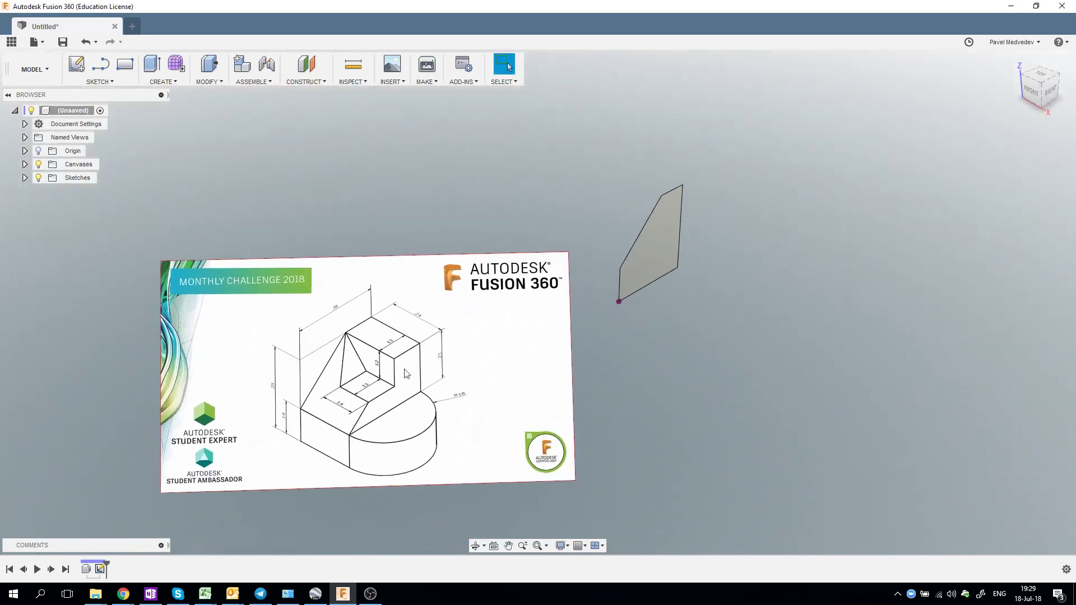
pyautogui.scroll(3, 347, 417)
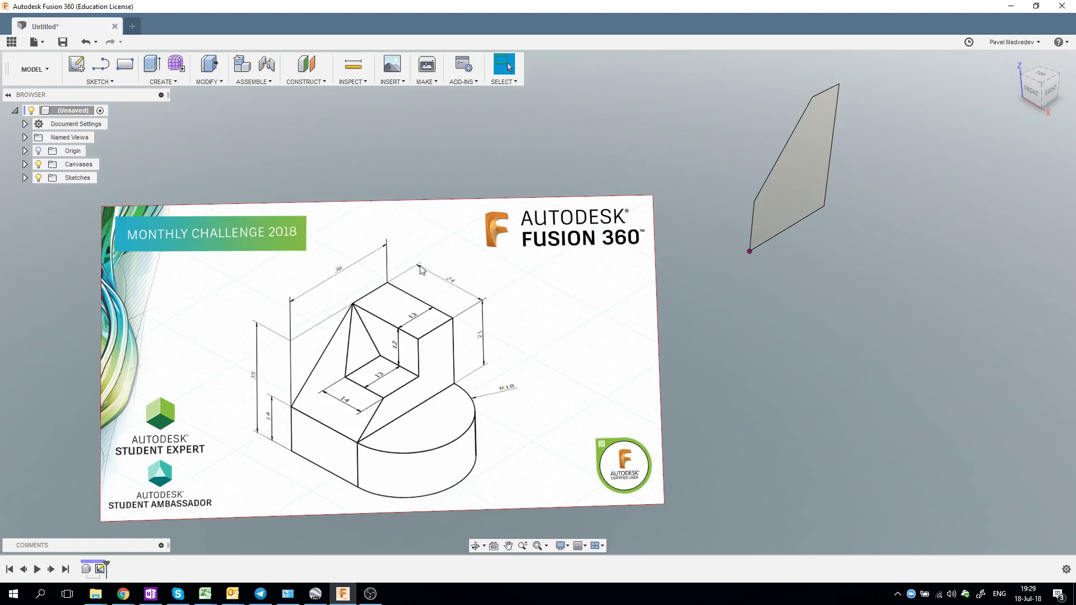
pyautogui.scroll(-2, 481, 319)
pyautogui.moveTo(481, 319); pyautogui.dragTo(323, 148, button='middle')
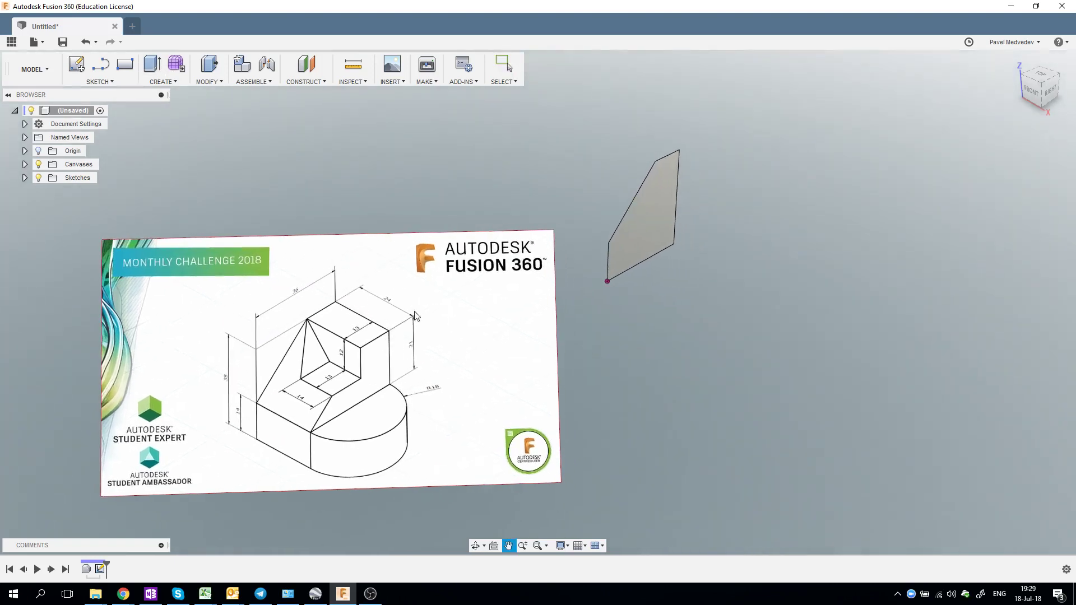
pyautogui.click(151, 64)
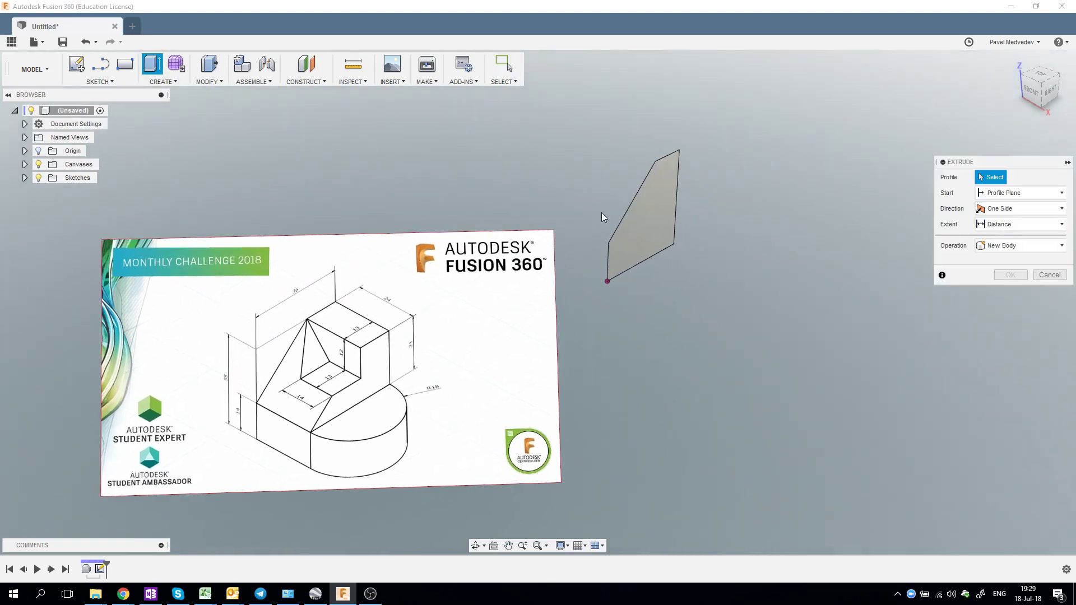
pyautogui.click(647, 236)
pyautogui.moveTo(652, 219); pyautogui.dragTo(833, 278)
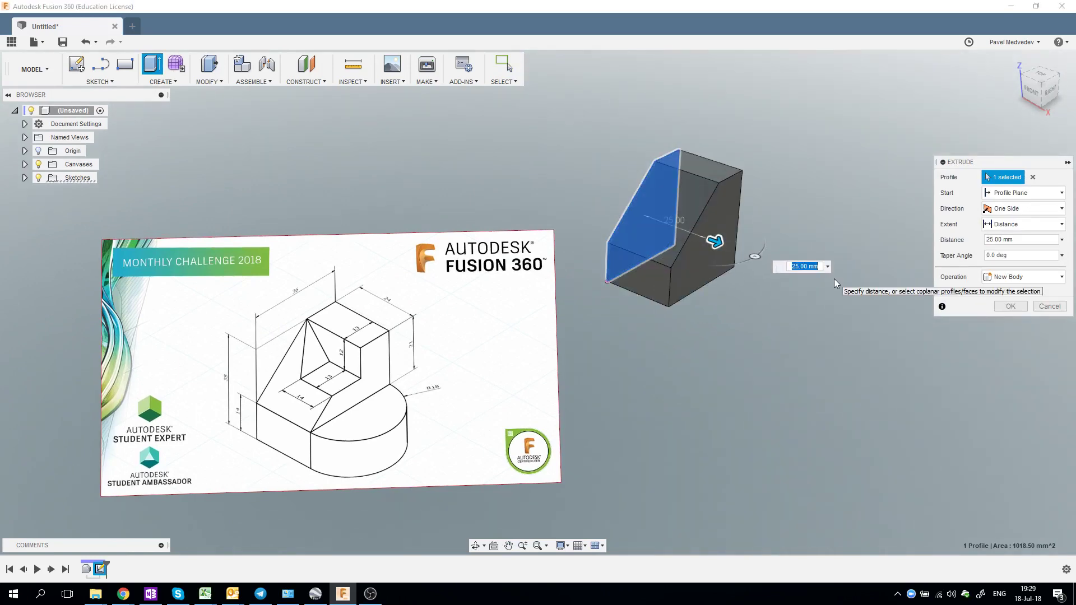
pyautogui.press('Return')
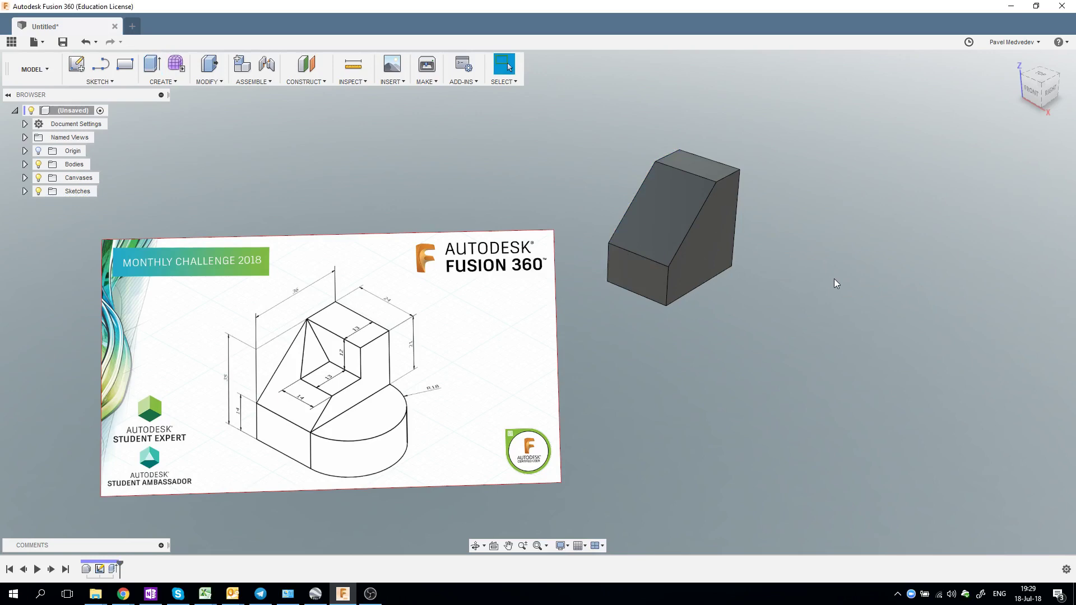
# - Pan and zoom the view to inspect the extruded block
pyautogui.moveTo(720, 296); pyautogui.dragTo(665, 304, button='middle')
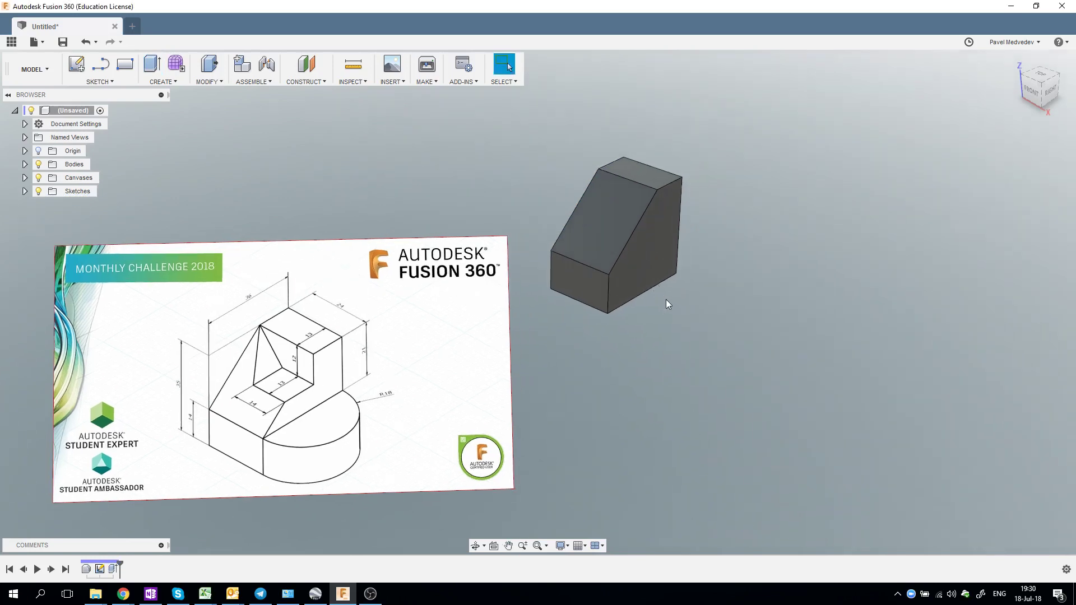
pyautogui.scroll(2, 263, 412)
pyautogui.scroll(2, 263, 412)
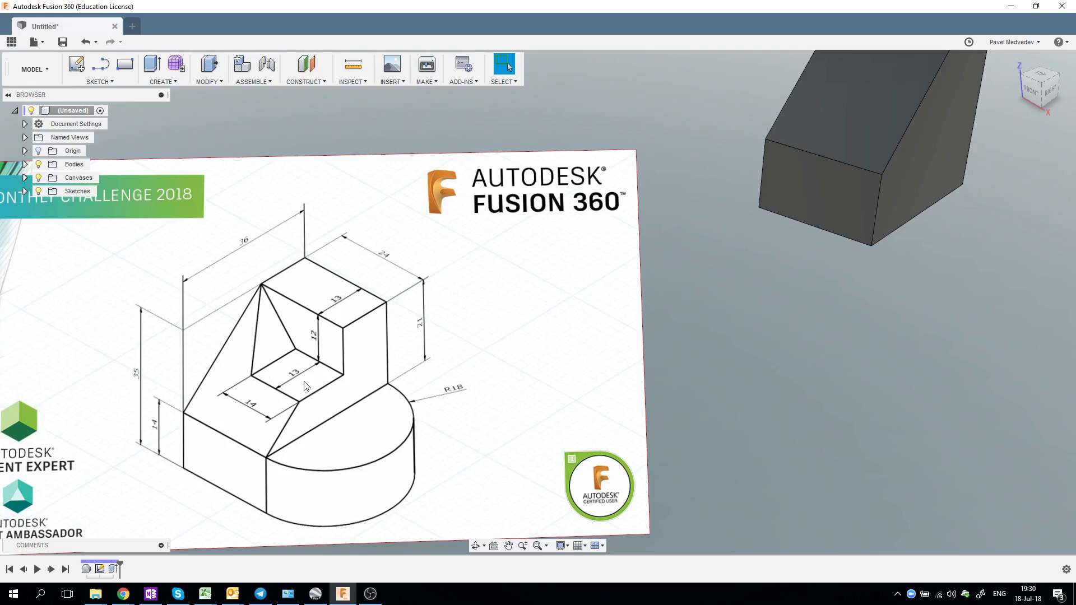
pyautogui.scroll(-2, 314, 362)
pyautogui.scroll(-1, 360, 360)
pyautogui.scroll(-1, 360, 361)
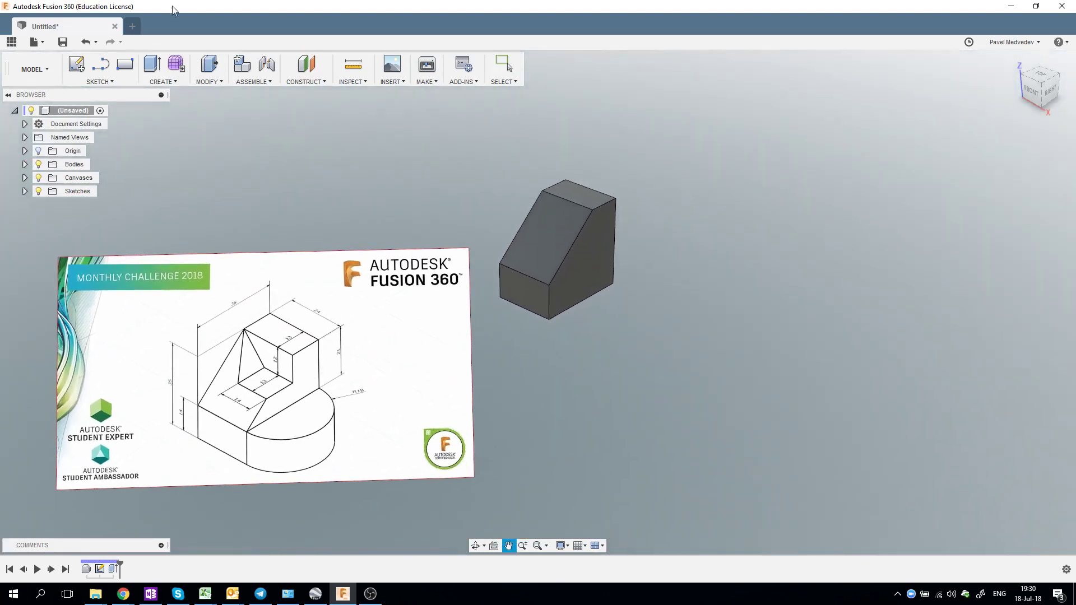
# - Start a sketch on the front plane, project the block body into it, and hide the body
pyautogui.click(76, 64)
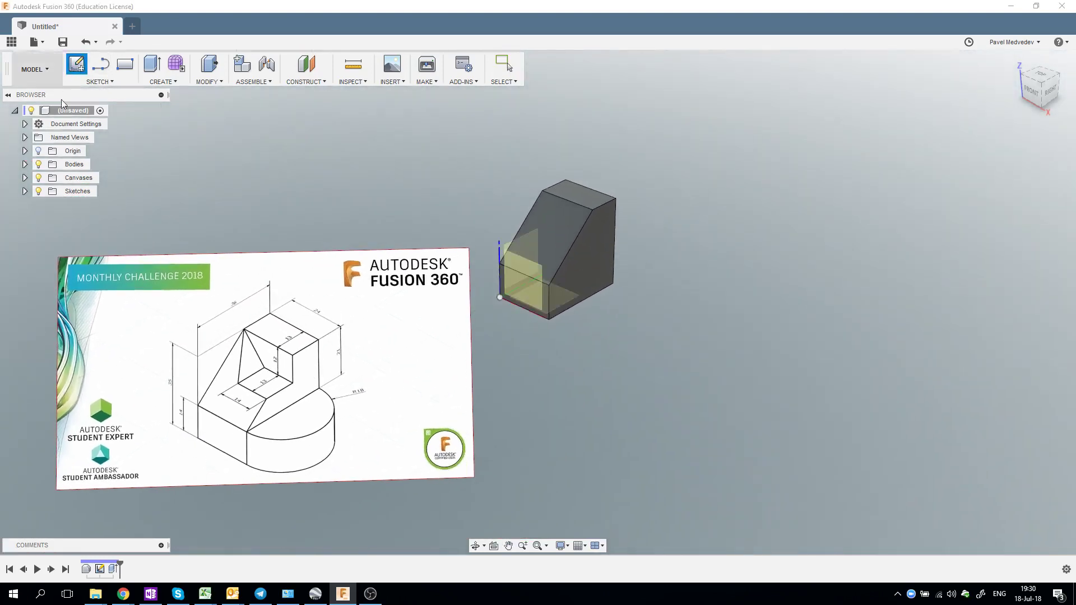
pyautogui.click(532, 273)
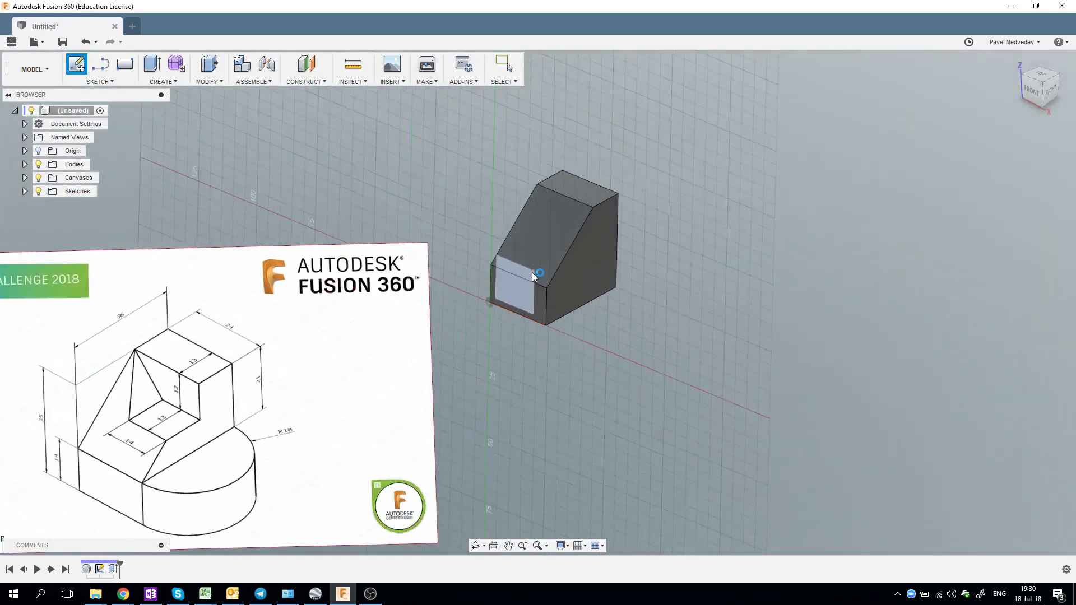
pyautogui.press('p')
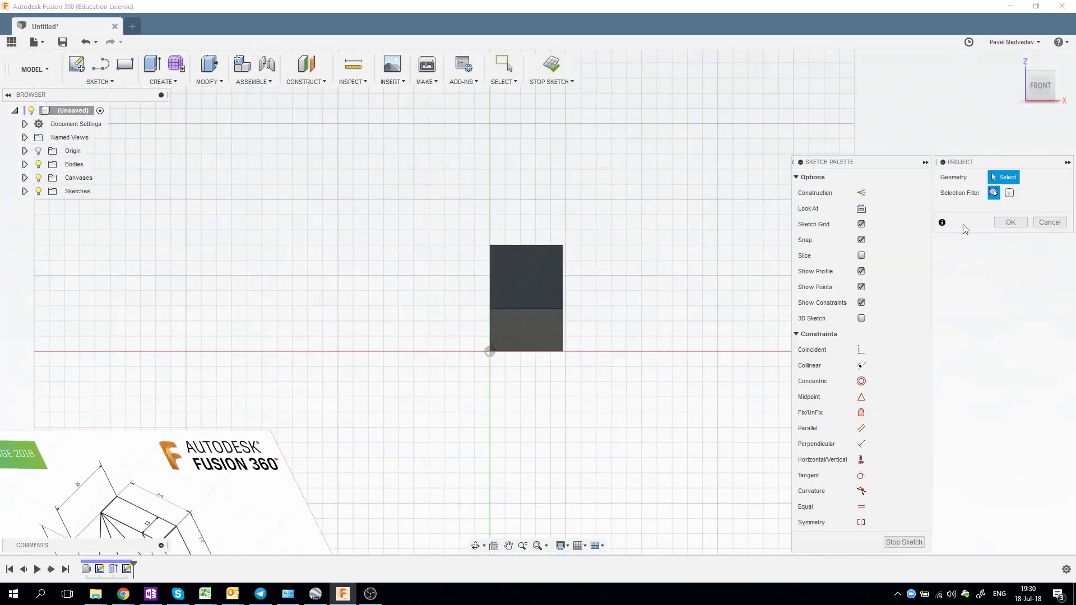
pyautogui.click(1010, 193)
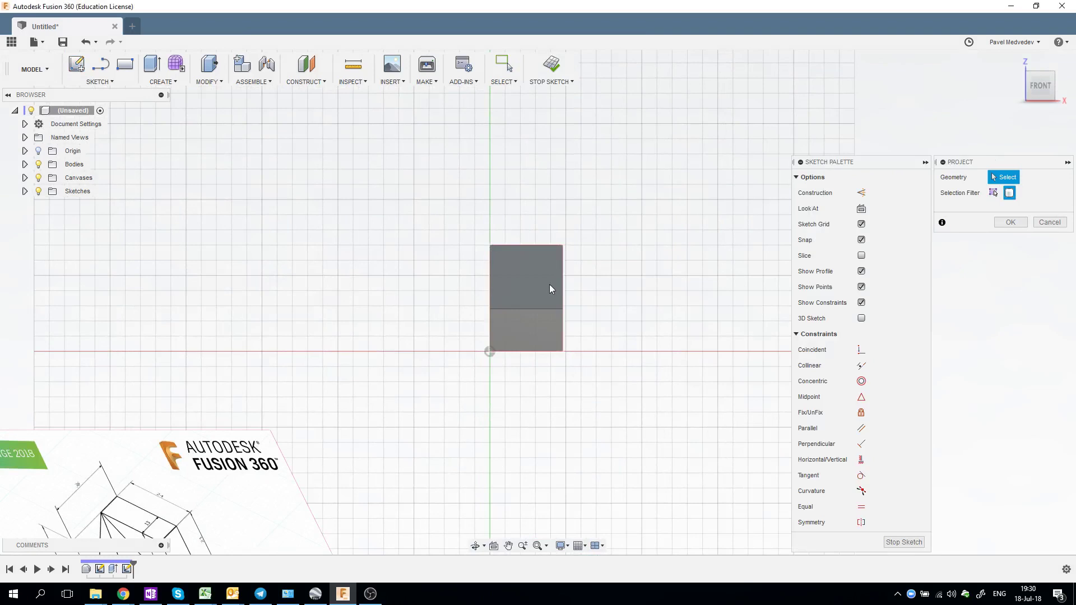
pyautogui.click(1009, 222)
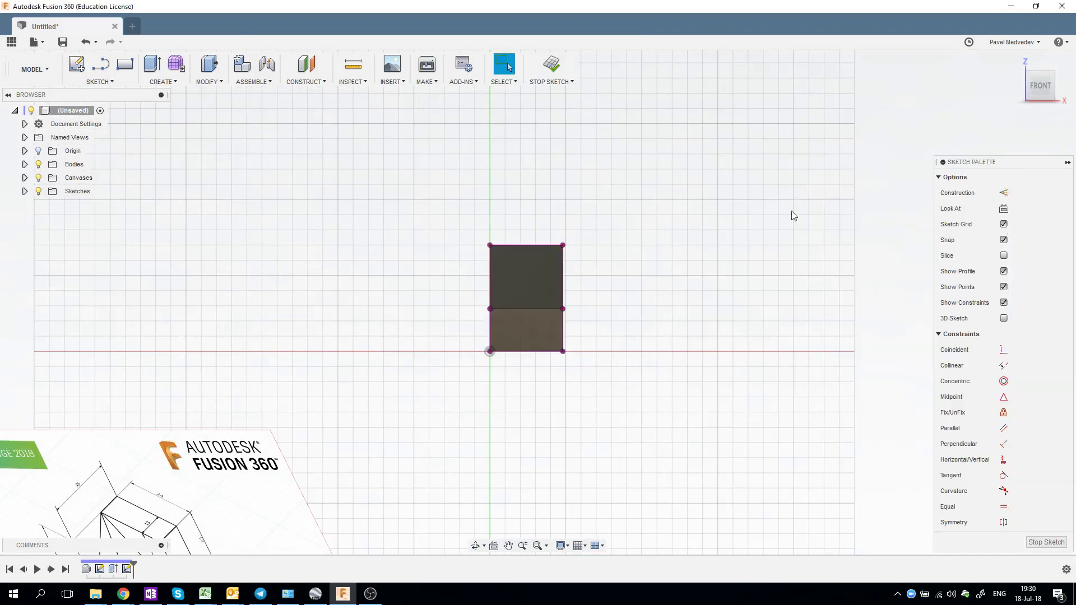
pyautogui.click(38, 165)
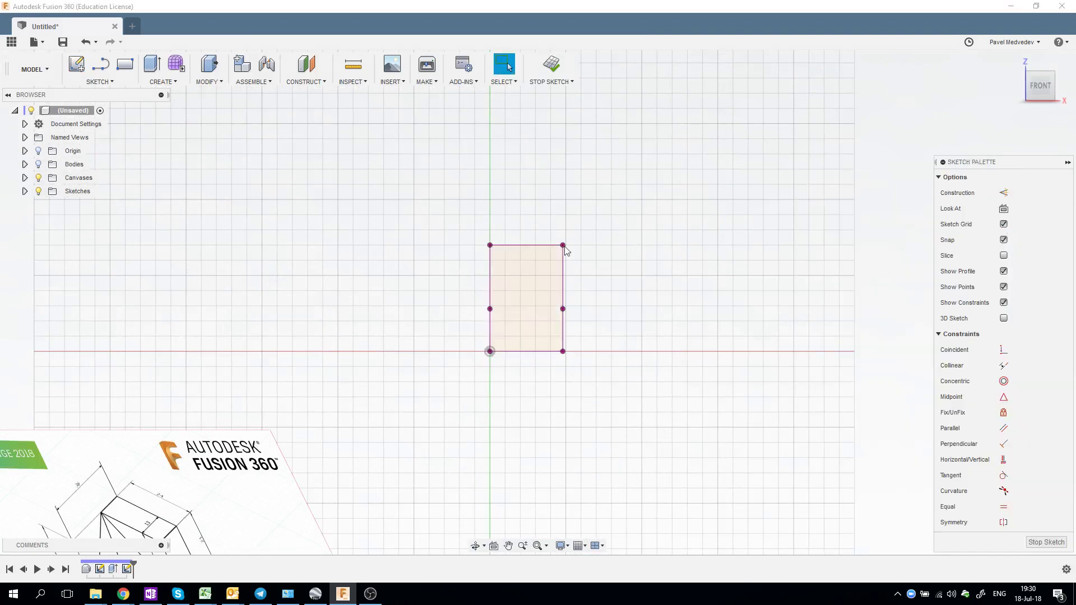
# - Convert the projected block outline into construction lines
pyautogui.click(539, 245)
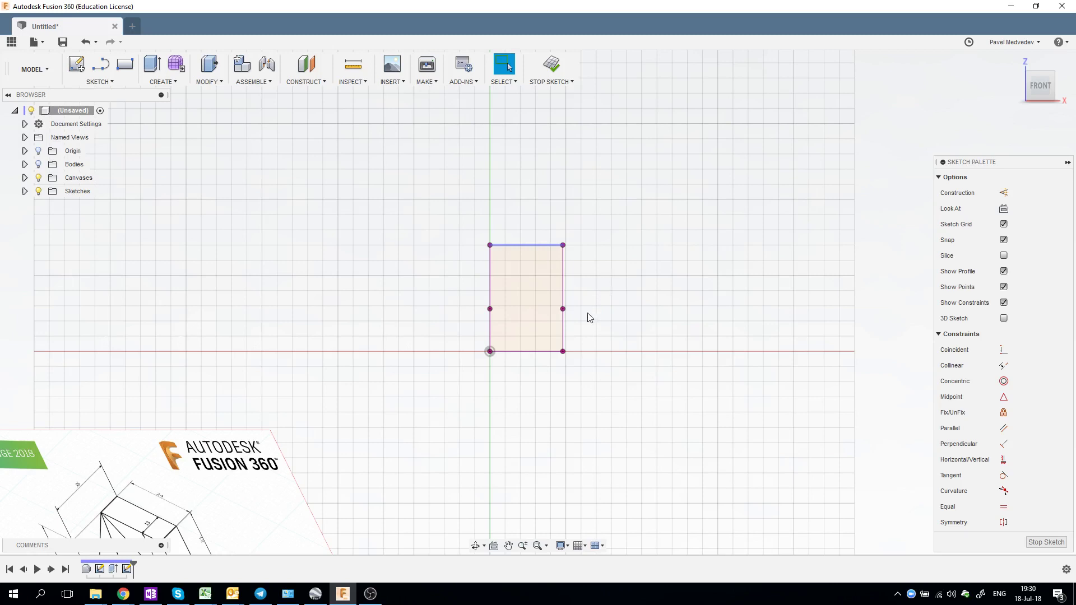
pyautogui.doubleClick(562, 264)
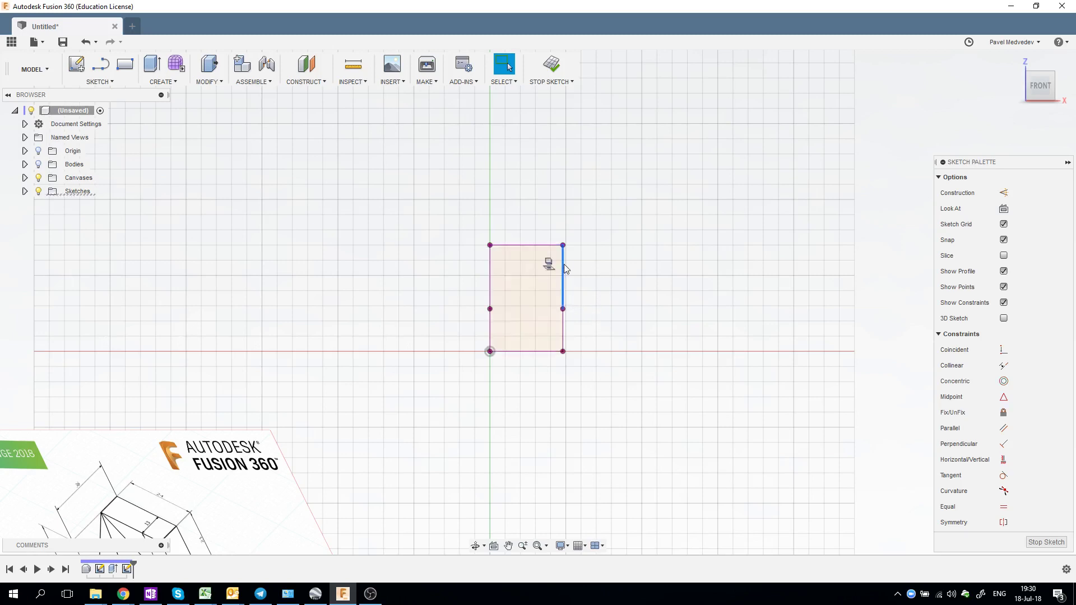
pyautogui.press('x')
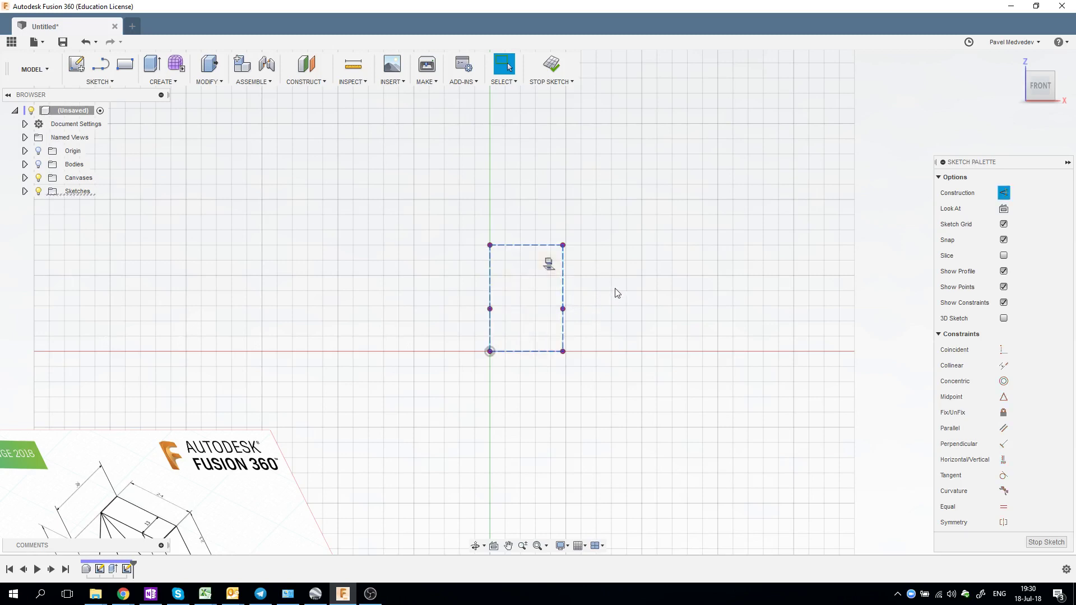
pyautogui.click(617, 293)
pyautogui.keyDown('shift'); pyautogui.moveTo(622, 302); pyautogui.dragTo(613, 307, button='middle'); pyautogui.keyUp('shift')
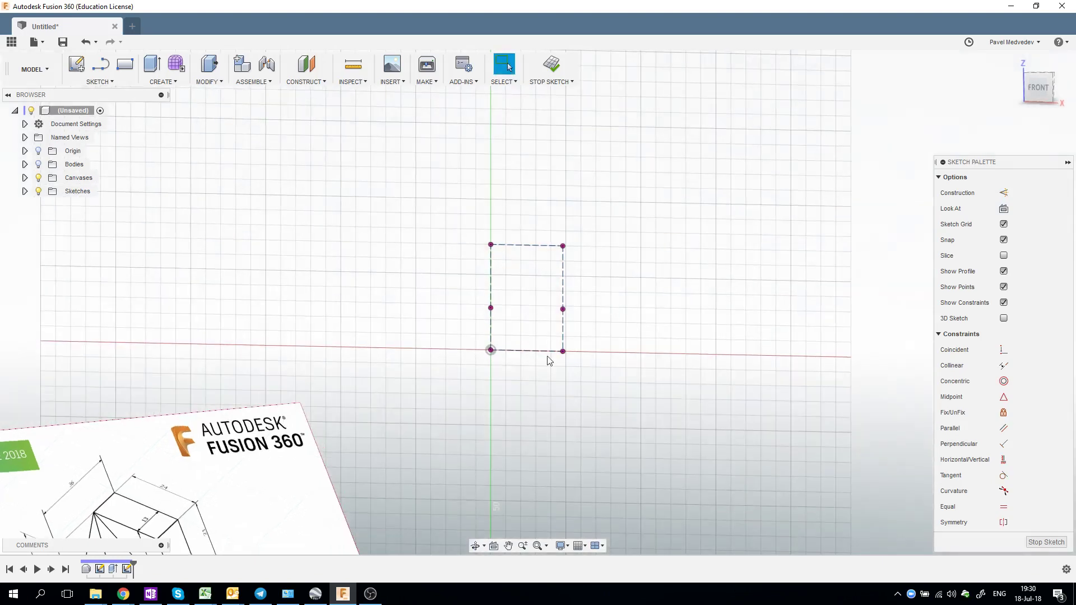
pyautogui.moveTo(548, 360)
pyautogui.mouseDown(button='middle')
pyautogui.moveTo(589, 211)
pyautogui.moveTo(474, 287)
pyautogui.moveTo(305, 245)
pyautogui.mouseUp(button='middle')
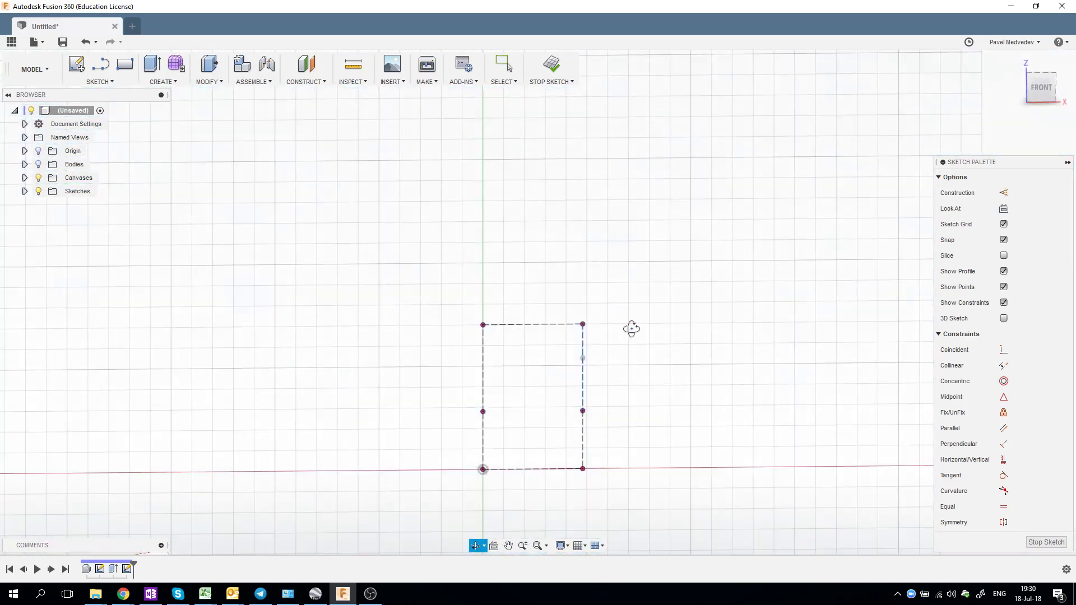
# - Draw a closed four-sided line profile starting at the outline's top-left corner
pyautogui.press('l')
pyautogui.click(483, 324)
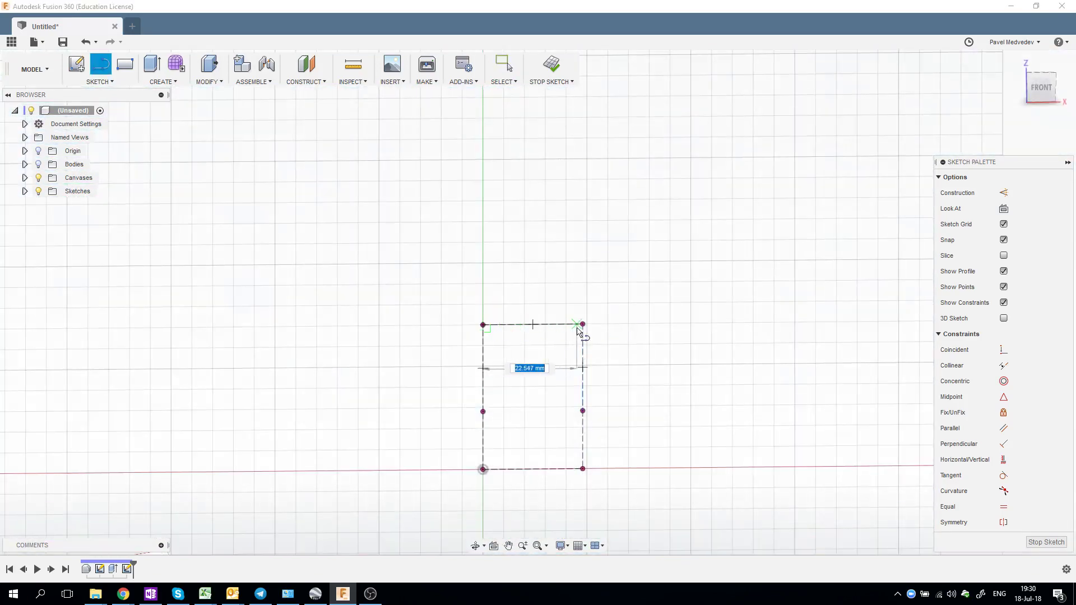
pyautogui.click(583, 324)
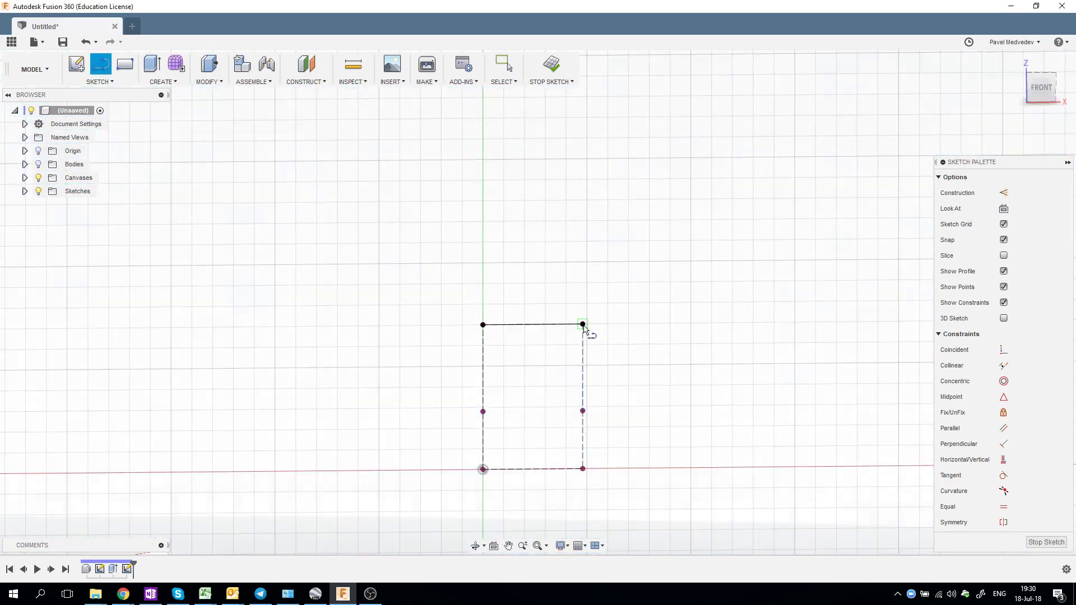
pyautogui.click(583, 367)
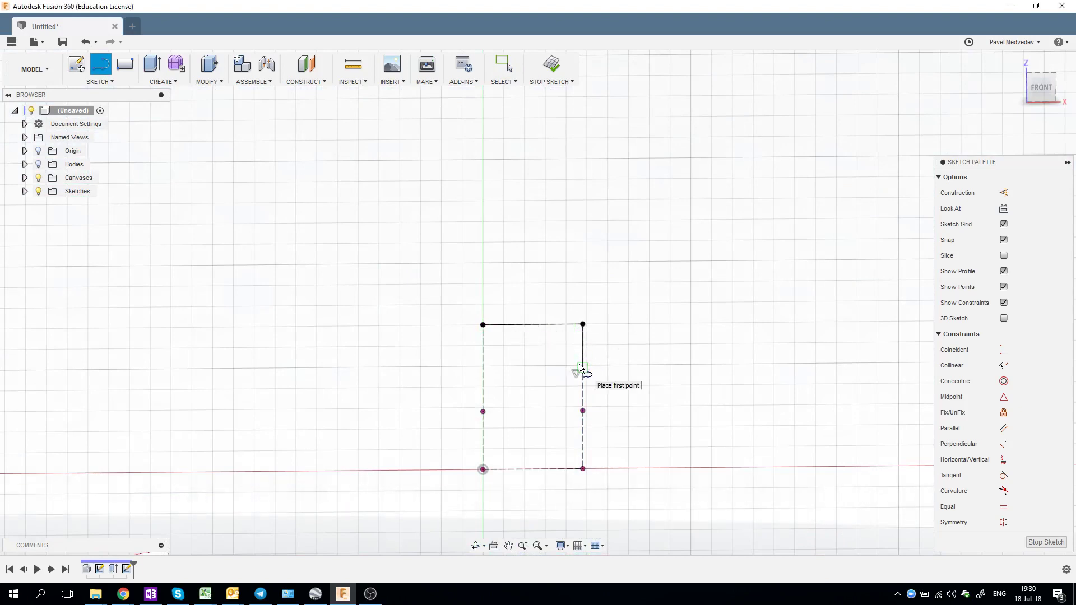
pyautogui.click(532, 368)
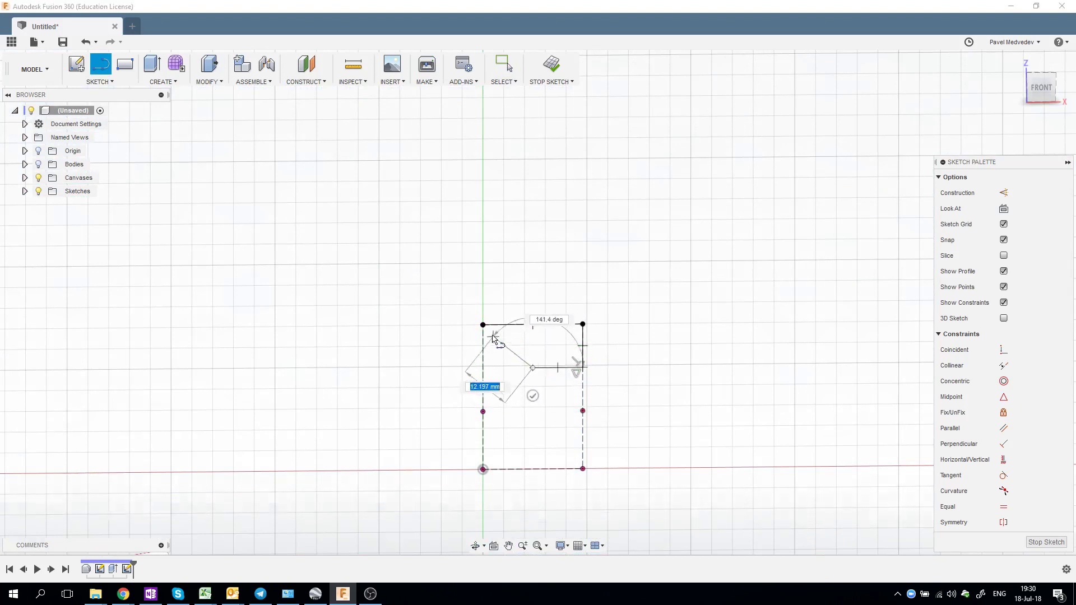
pyautogui.click(483, 325)
pyautogui.press('Escape')
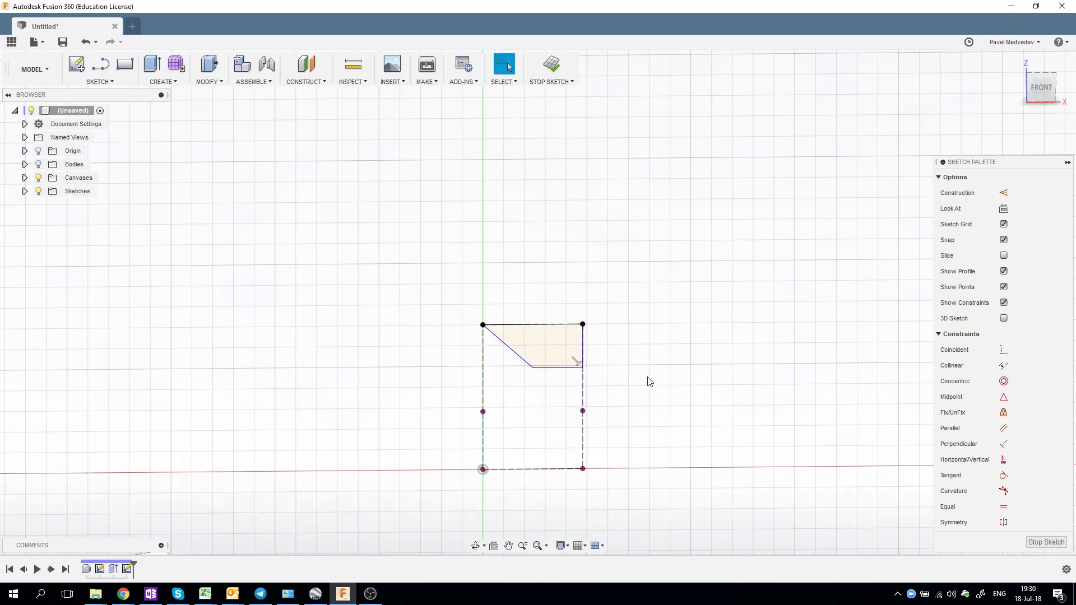
pyautogui.moveTo(644, 367)
pyautogui.mouseDown(button='middle')
pyautogui.moveTo(675, 286)
pyautogui.moveTo(678, 315)
pyautogui.moveTo(610, 344)
pyautogui.moveTo(644, 330)
pyautogui.mouseUp(button='middle')
# - Dimension the profile's bottom edge 14 mm and right edge 12 mm
pyautogui.press('d')
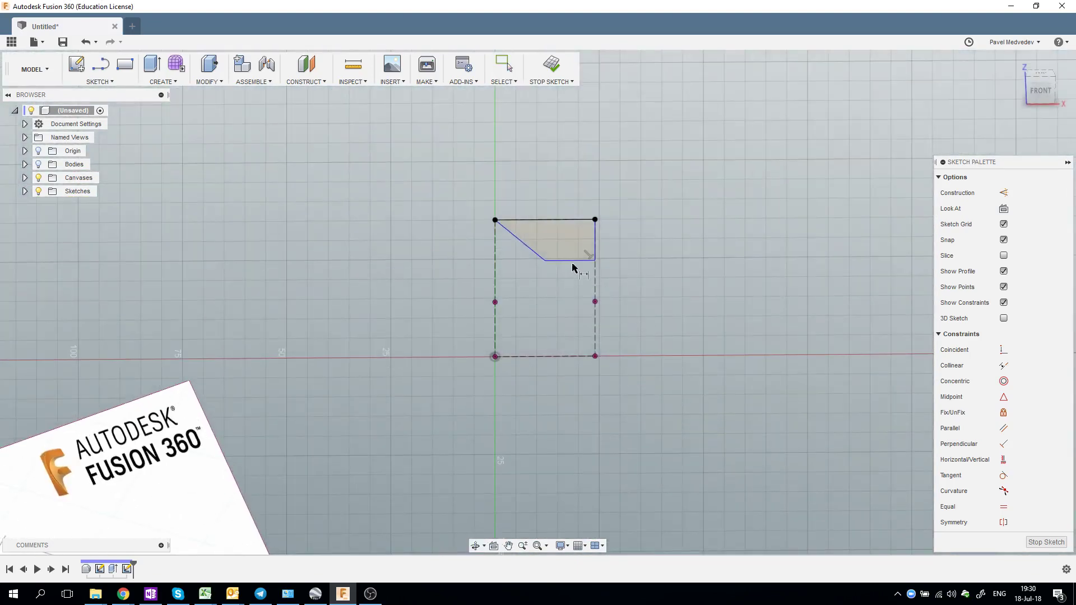
pyautogui.click(573, 261)
pyautogui.click(575, 285)
pyautogui.write('14')
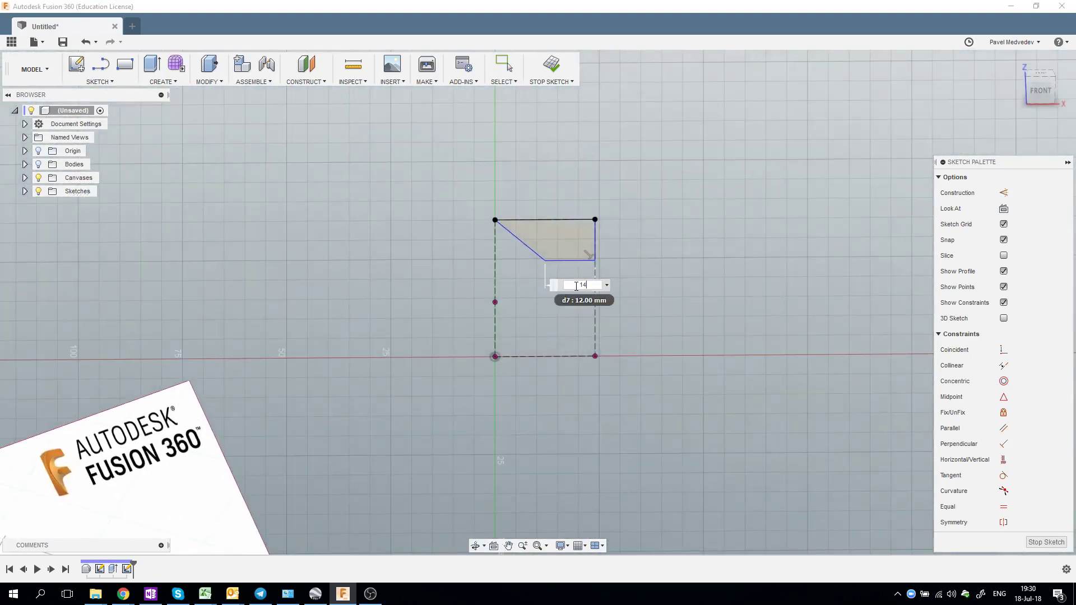
pyautogui.press('Return')
pyautogui.click(595, 242)
pyautogui.click(639, 246)
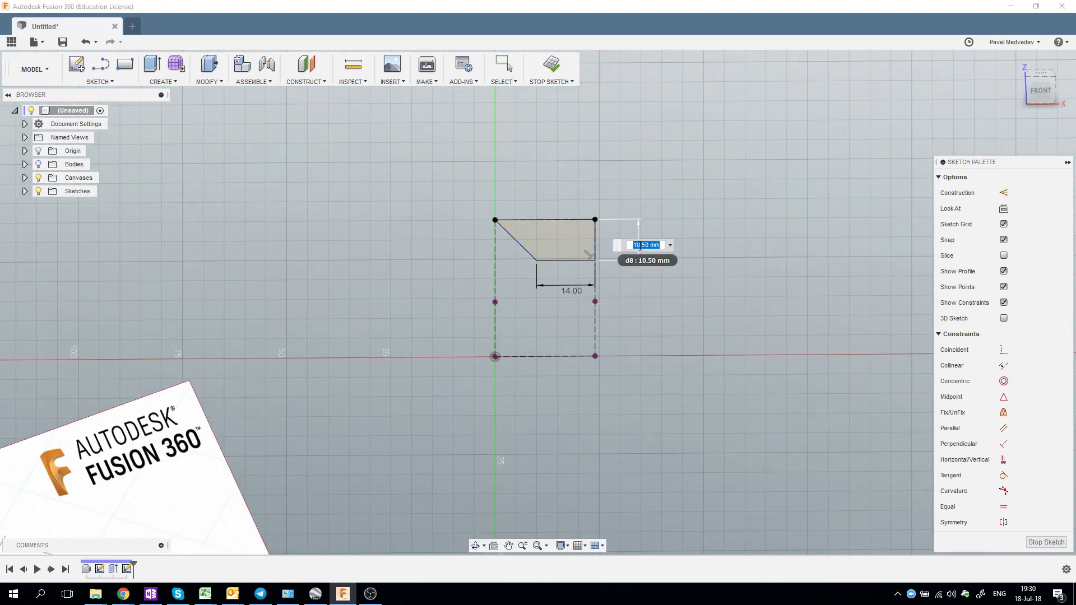
pyautogui.write('12')
pyautogui.press('Return')
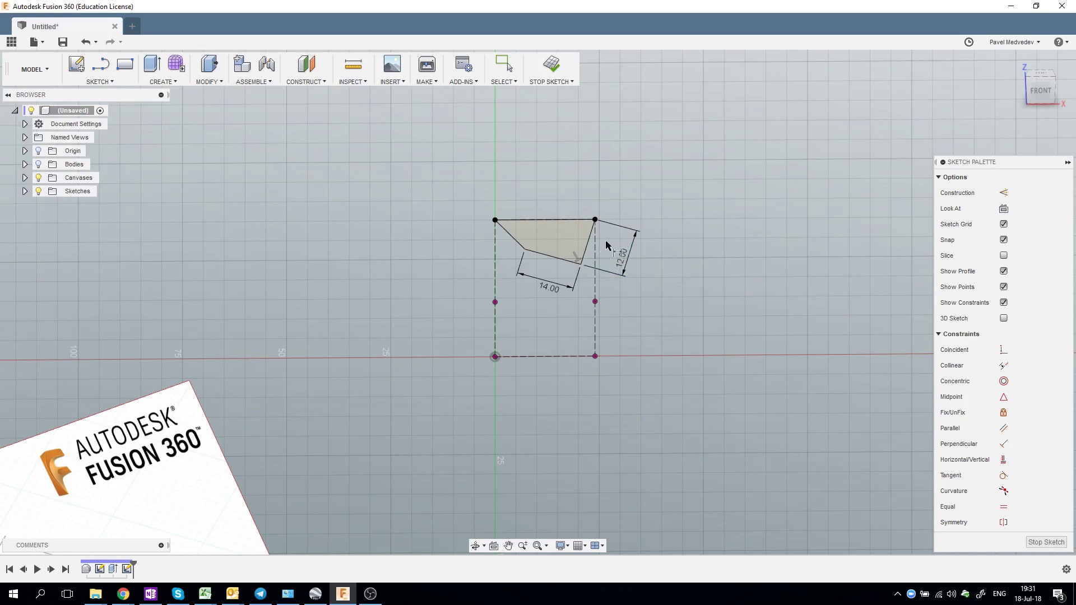
# - Make the slanted right edge perpendicular to the top edge
pyautogui.press('Escape')
pyautogui.click(590, 241)
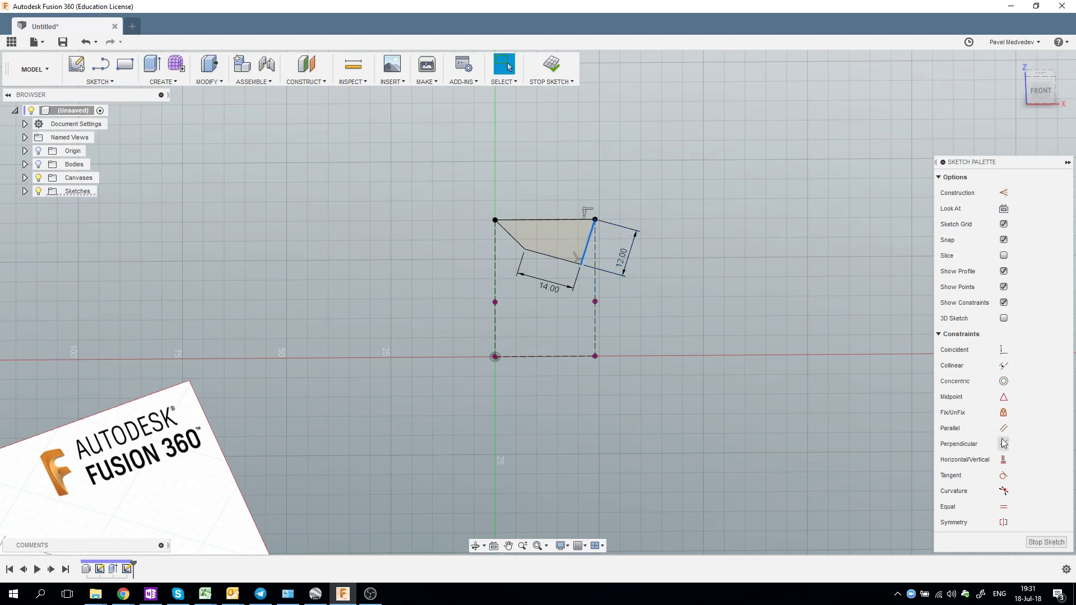
pyautogui.click(570, 220)
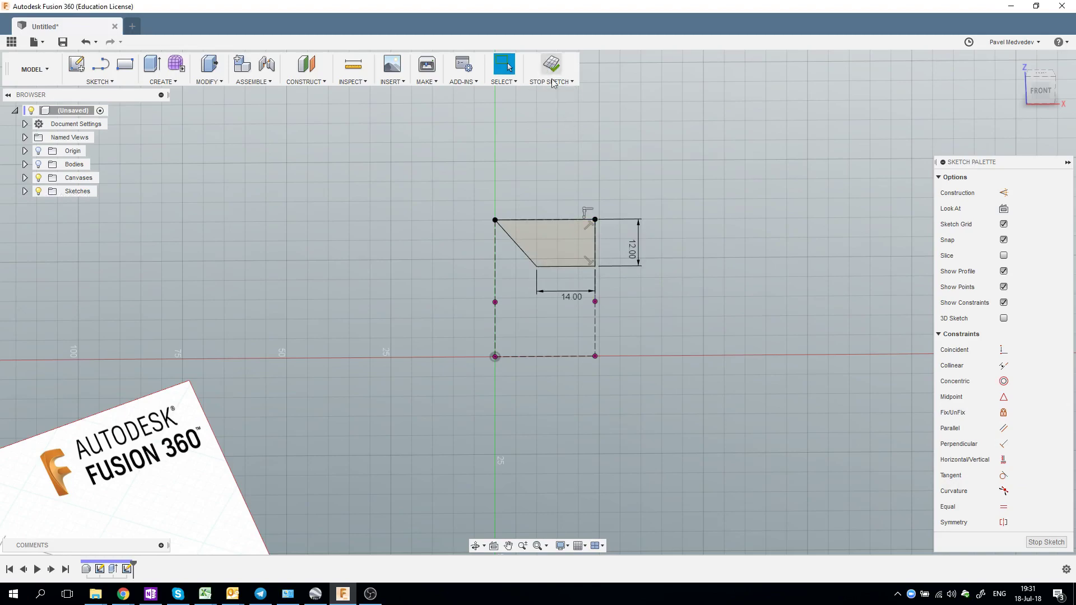
pyautogui.scroll(5, 588, 249)
pyautogui.scroll(-3, 666, 304)
pyautogui.scroll(-3, 630, 386)
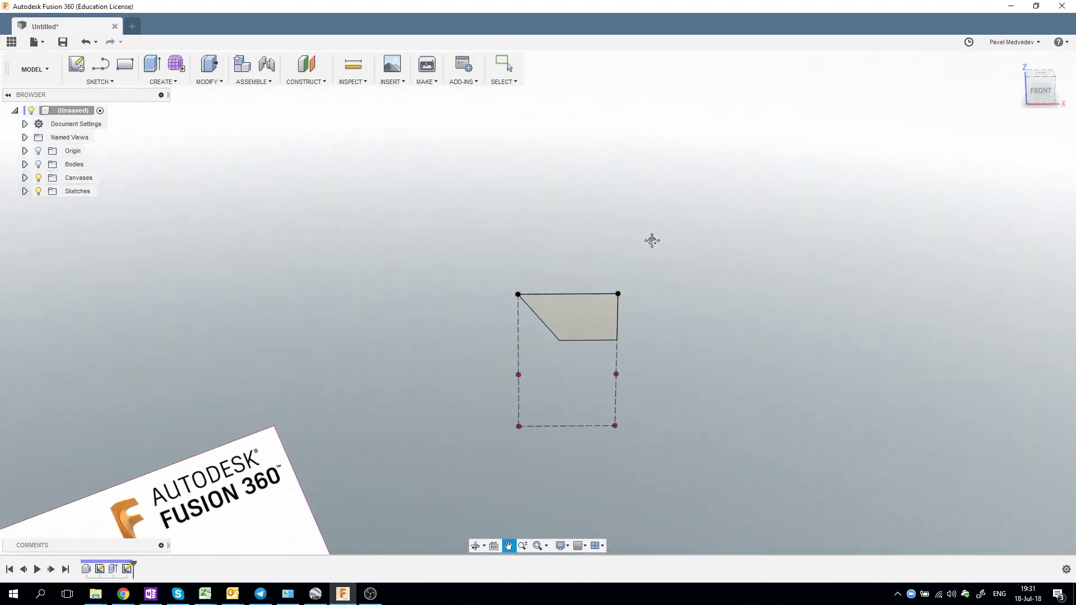
# - Show the solid body again and frame it in the view
pyautogui.keyDown('shift'); pyautogui.moveTo(650, 241); pyautogui.dragTo(638, 250, button='middle'); pyautogui.keyUp('shift')
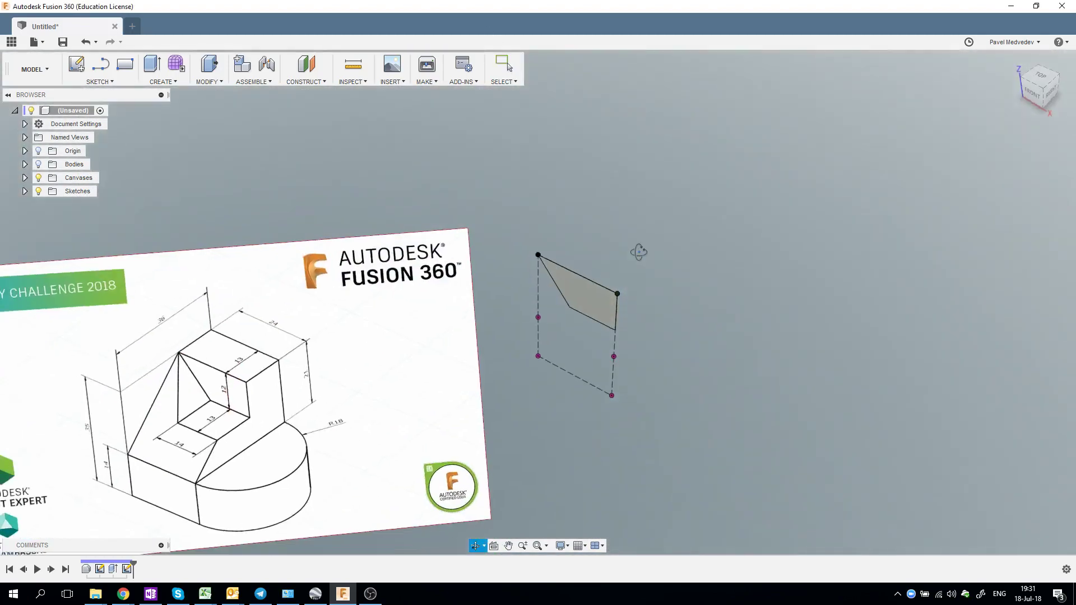
pyautogui.click(39, 165)
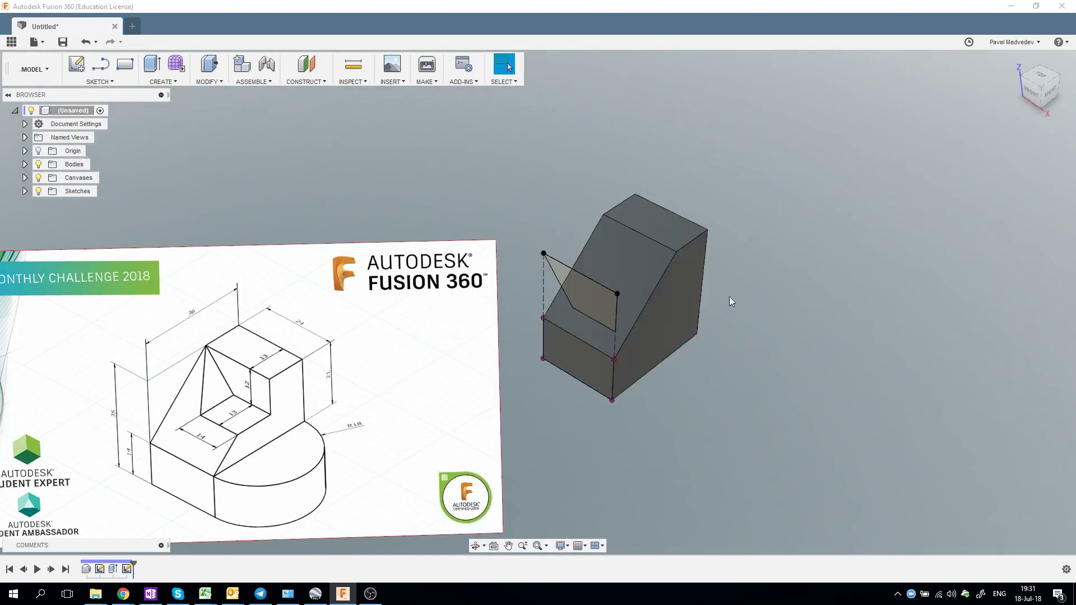
pyautogui.moveTo(730, 299); pyautogui.dragTo(847, 236, button='middle')
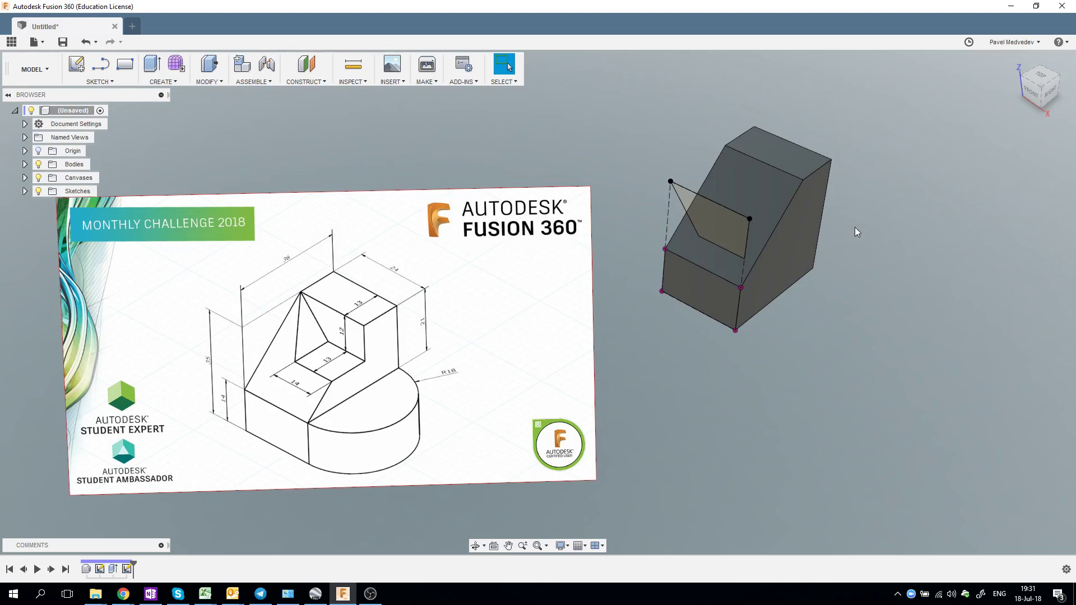
pyautogui.moveTo(851, 227); pyautogui.dragTo(784, 288, button='middle')
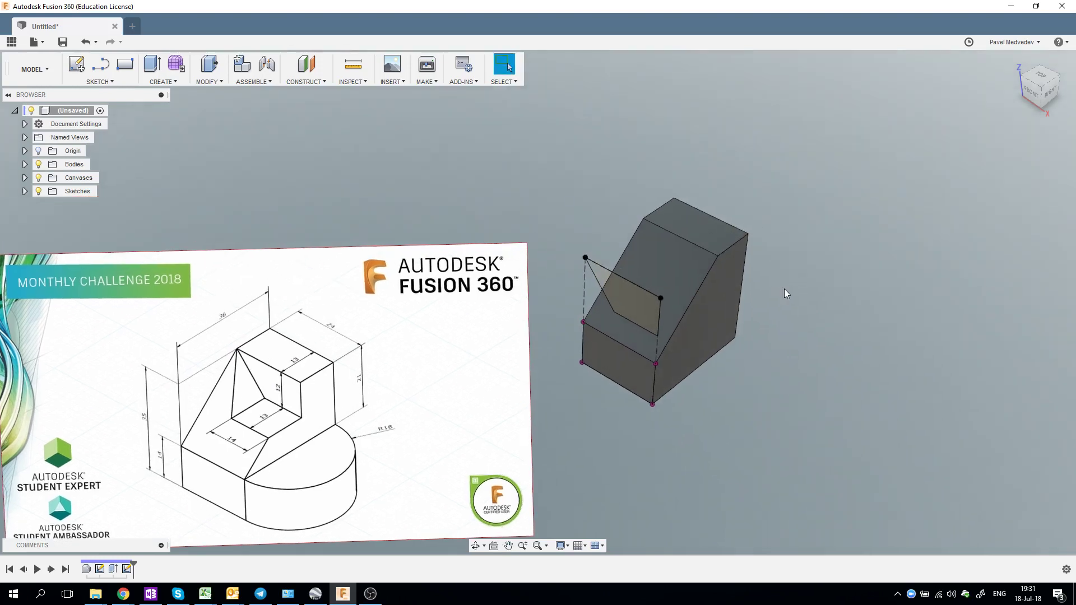
# - Extrude the triangular profile as a cut from the top vertex through the whole body
pyautogui.click(151, 63)
pyautogui.click(620, 293)
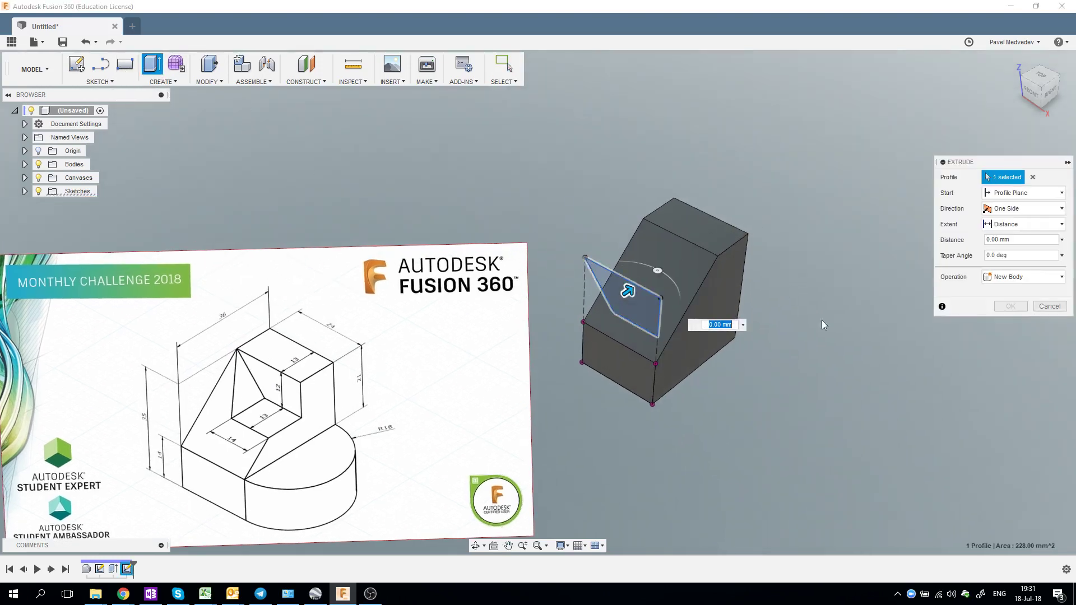
pyautogui.moveTo(915, 212); pyautogui.dragTo(831, 194, button='middle')
pyautogui.click(1014, 196)
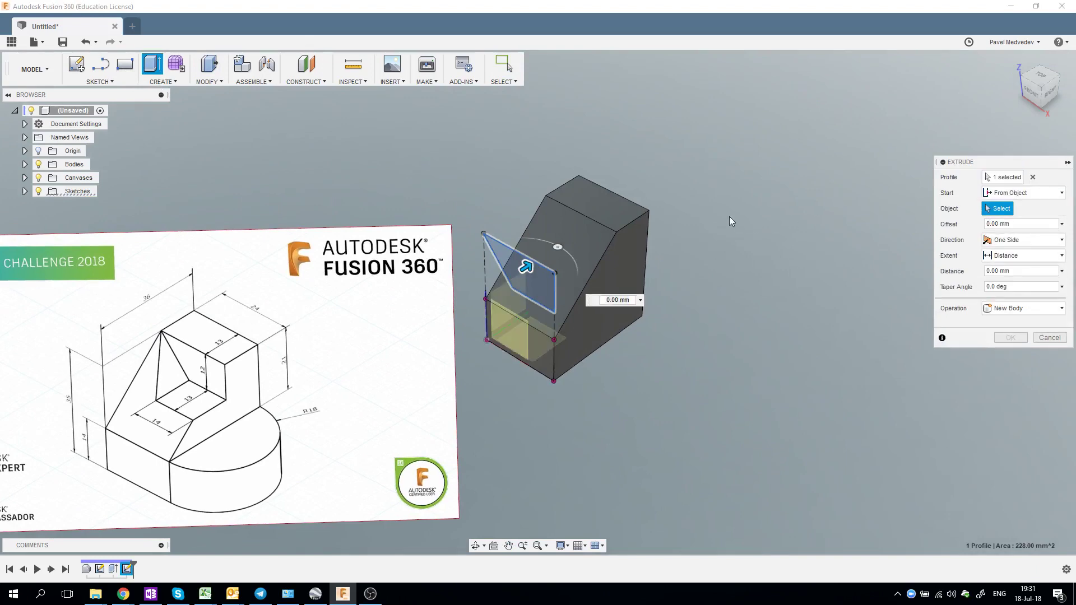
pyautogui.moveTo(721, 211)
pyautogui.keyDown('shift'); pyautogui.mouseDown(button='middle')
pyautogui.moveTo(700, 210)
pyautogui.moveTo(715, 210)
pyautogui.mouseUp(button='middle'); pyautogui.keyUp('shift')
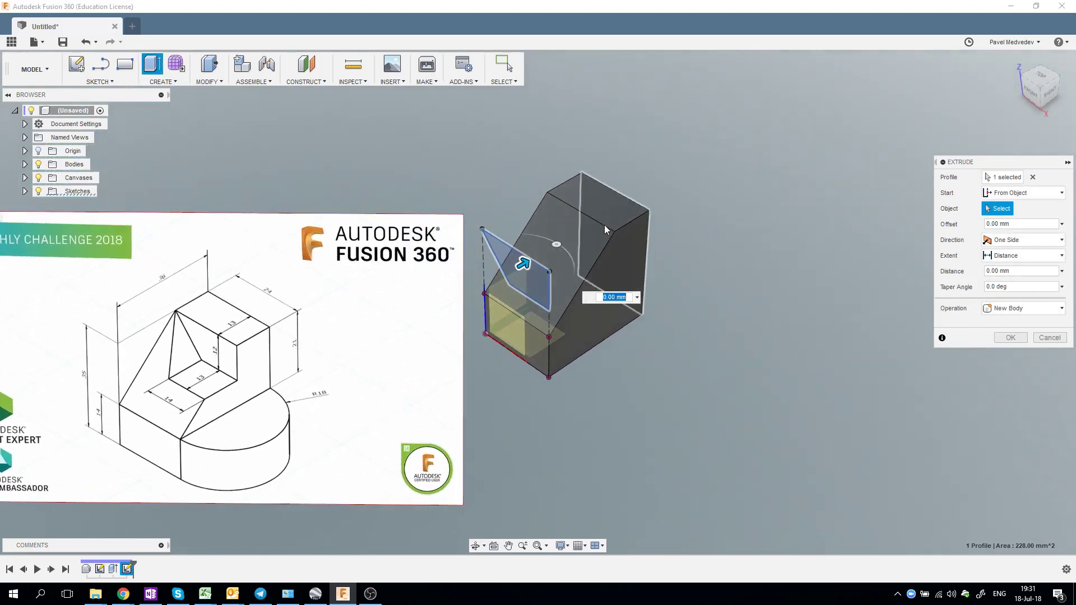
pyautogui.click(548, 193)
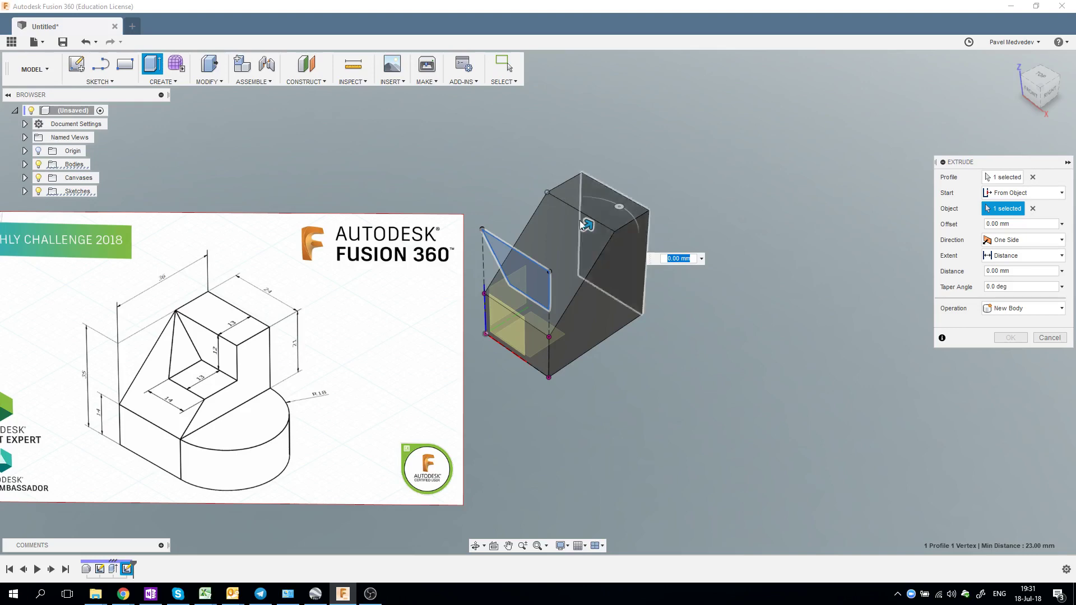
pyautogui.moveTo(583, 223); pyautogui.dragTo(520, 267)
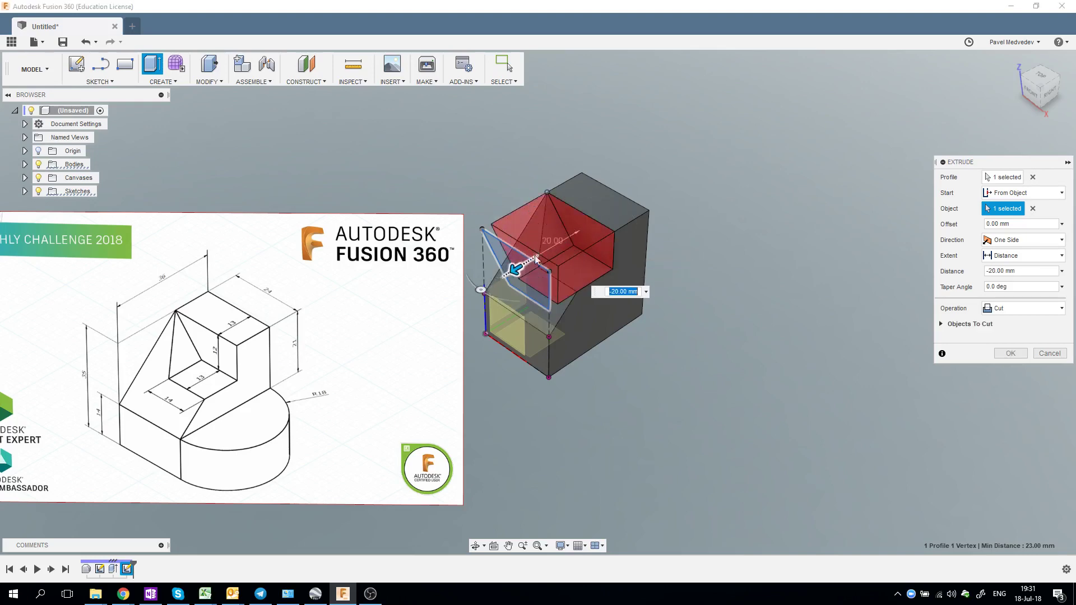
pyautogui.click(1019, 260)
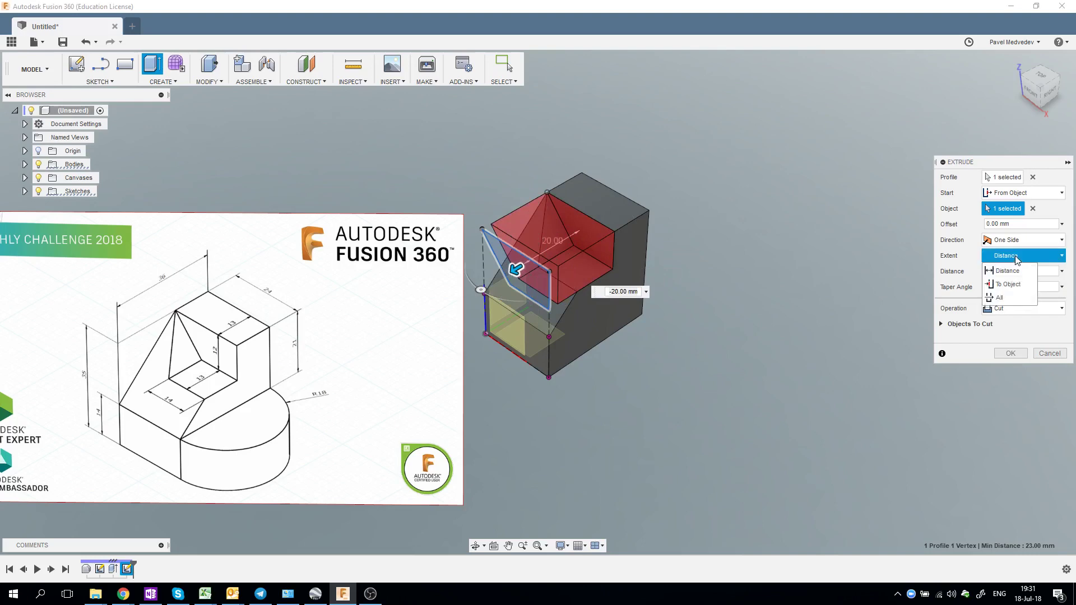
pyautogui.click(1001, 298)
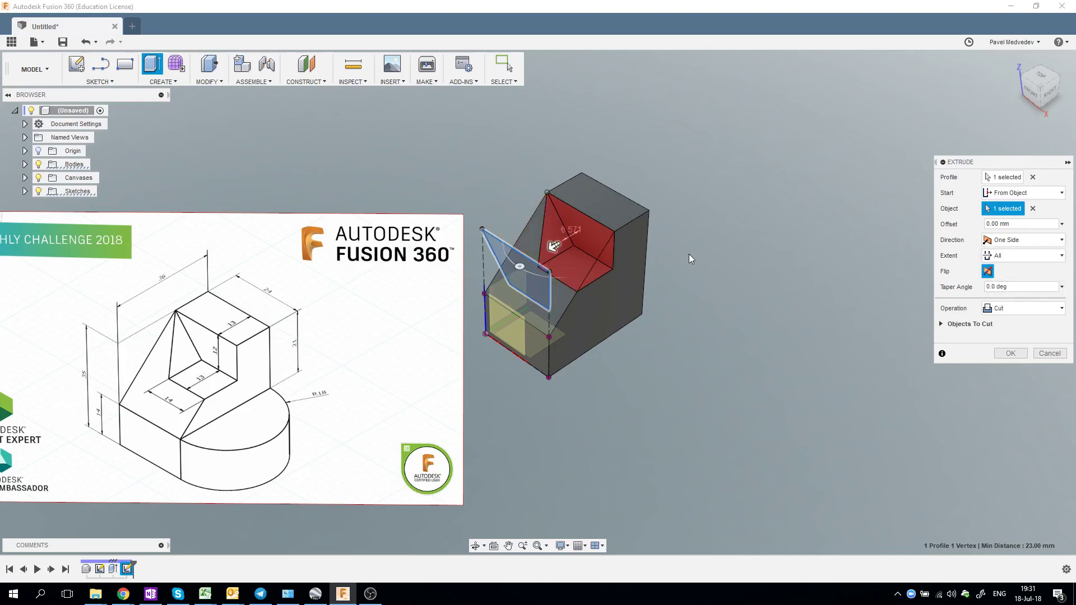
pyautogui.click(999, 355)
pyautogui.keyDown('shift'); pyautogui.moveTo(740, 324); pyautogui.dragTo(689, 329, button='middle'); pyautogui.keyUp('shift')
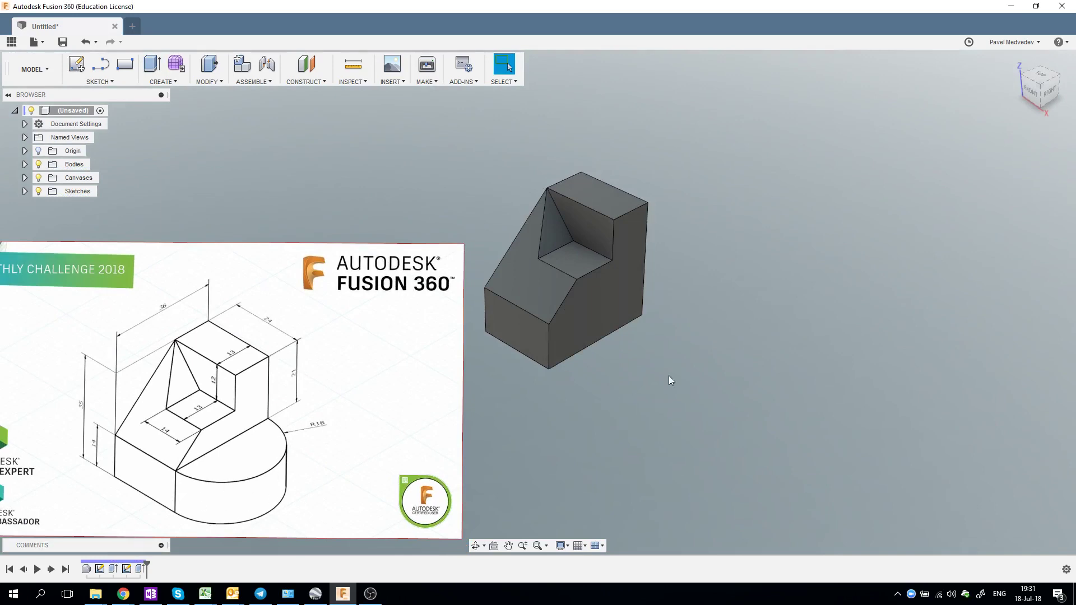
# - Start a sketch on the XY plane and project the block's bottom face outline into it
pyautogui.click(76, 64)
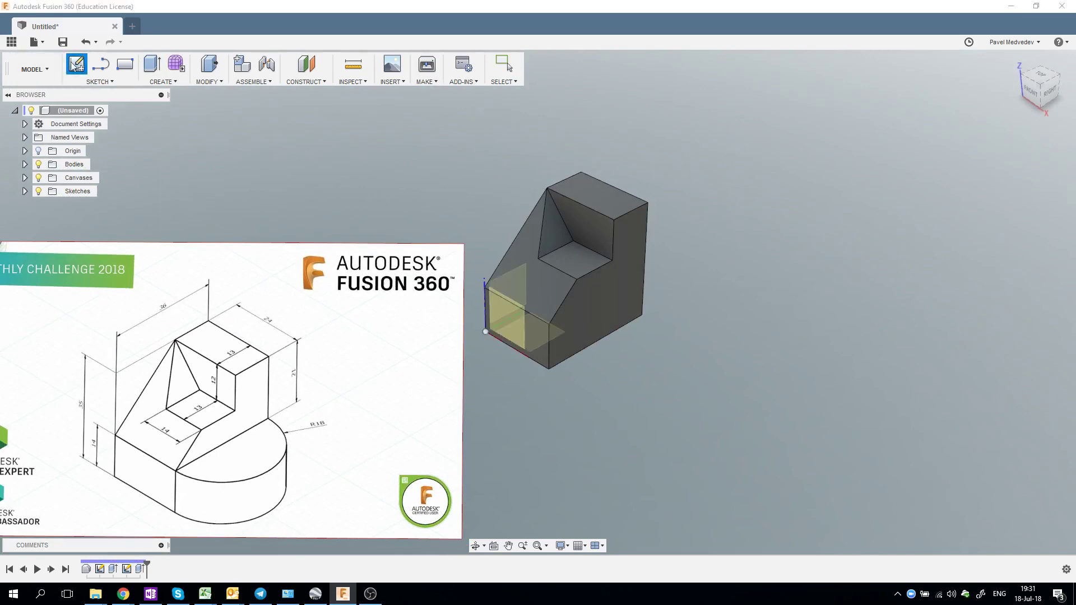
pyautogui.click(535, 330)
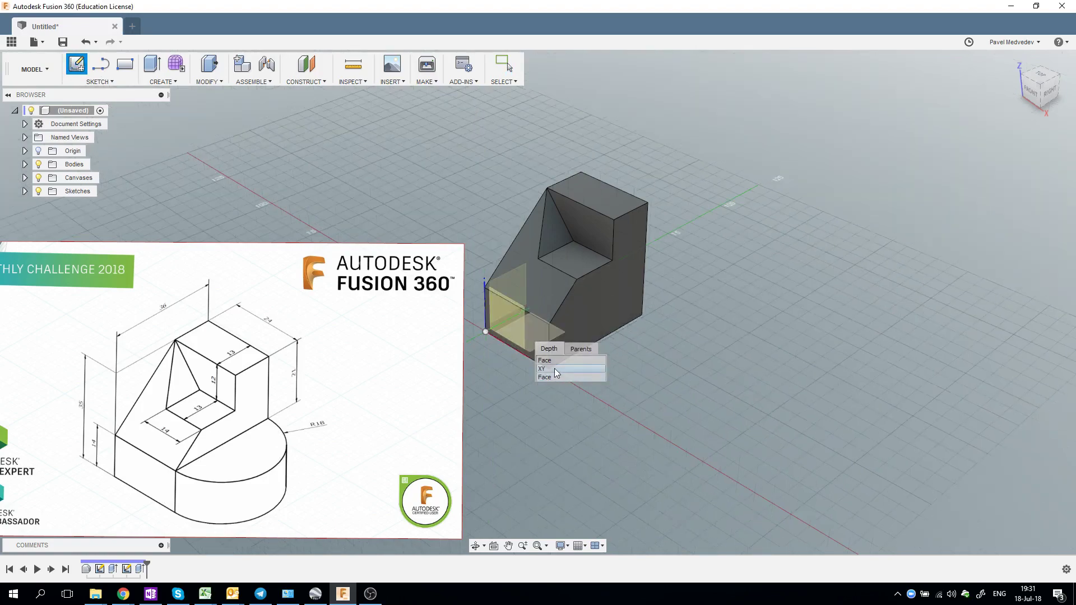
pyautogui.click(554, 369)
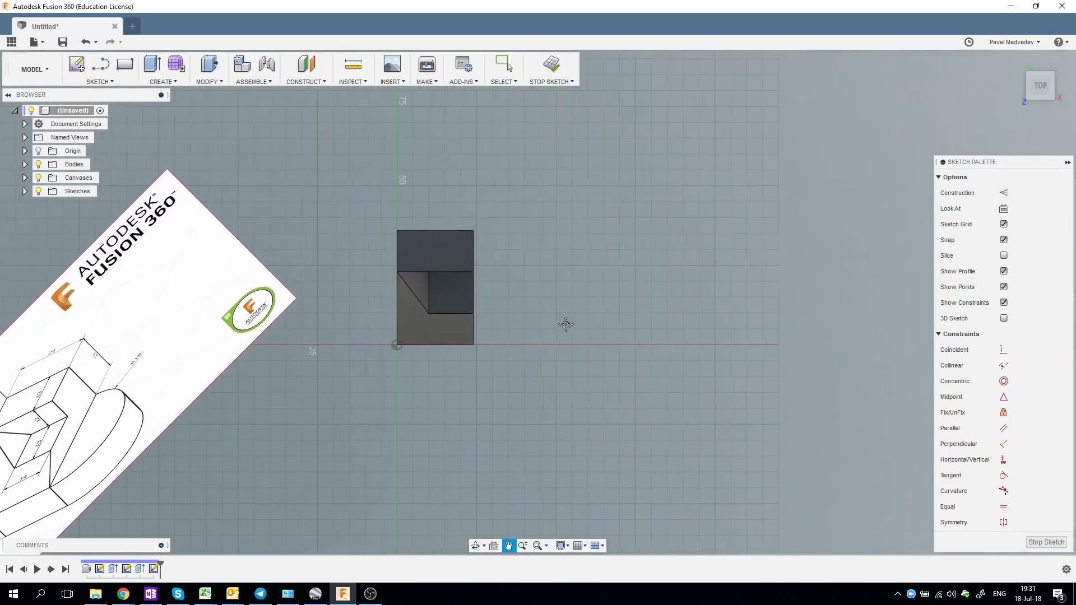
pyautogui.press('Escape')
pyautogui.press('p')
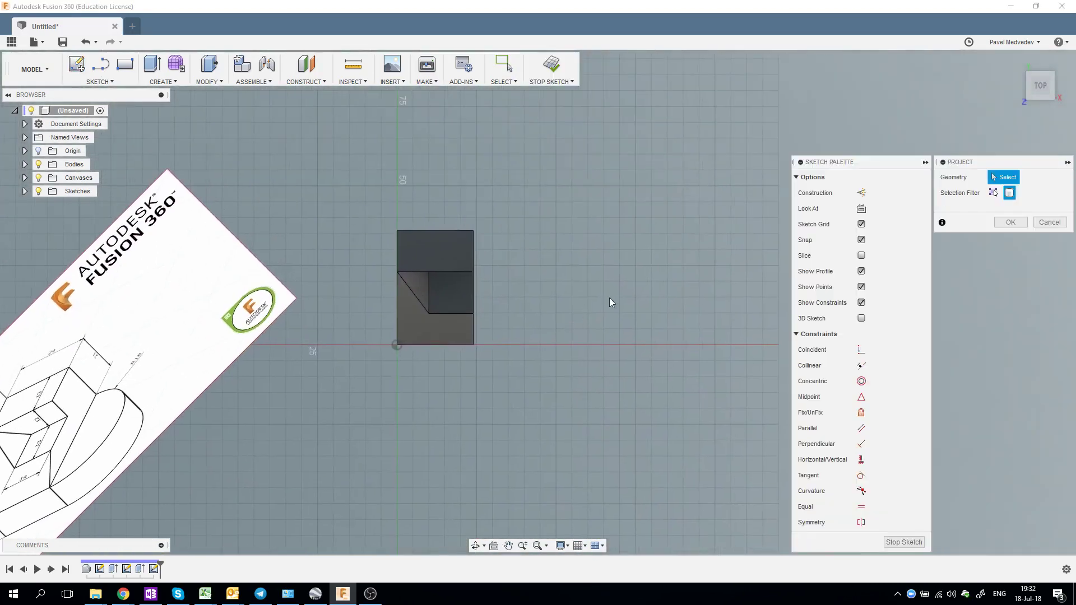
pyautogui.click(449, 243)
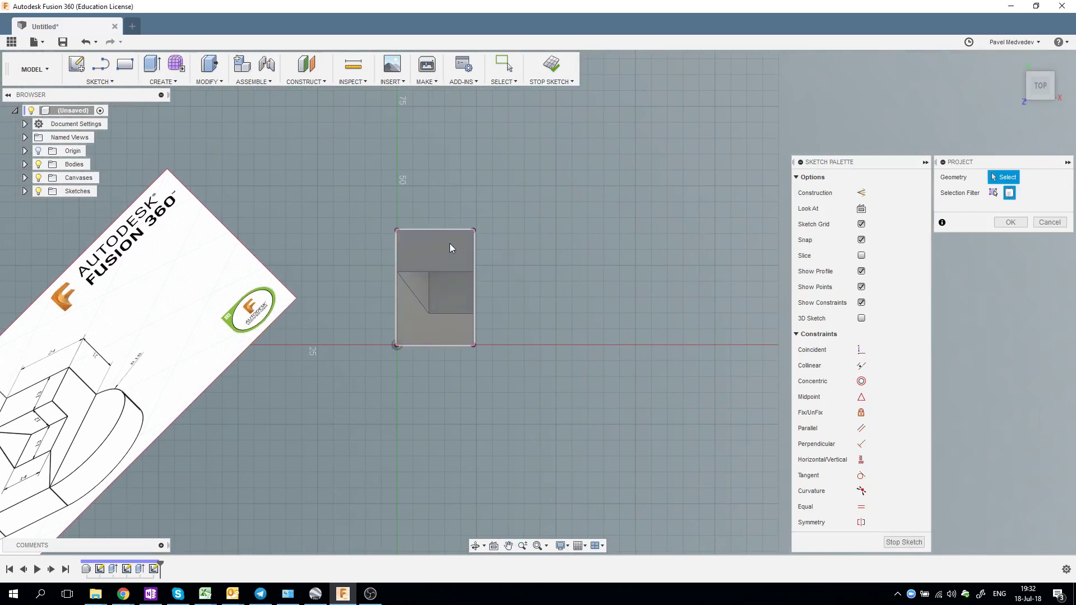
pyautogui.click(1009, 223)
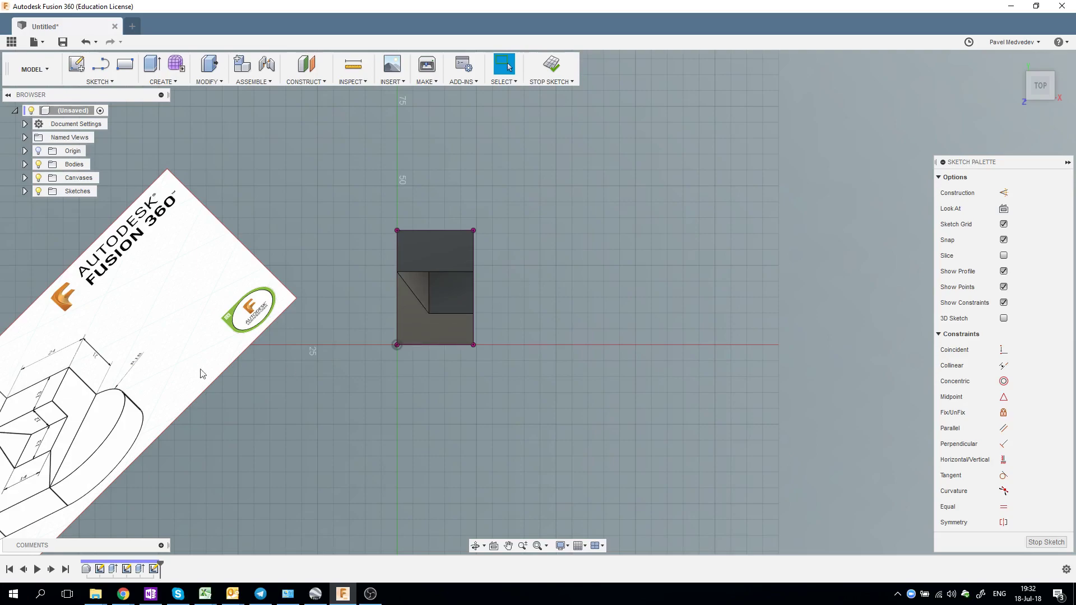
pyautogui.moveTo(133, 425)
pyautogui.keyDown('shift'); pyautogui.mouseDown(button='middle')
pyautogui.moveTo(415, 343)
pyautogui.moveTo(289, 402)
pyautogui.moveTo(327, 286)
pyautogui.moveTo(401, 302)
pyautogui.mouseUp(button='middle'); pyautogui.keyUp('shift')
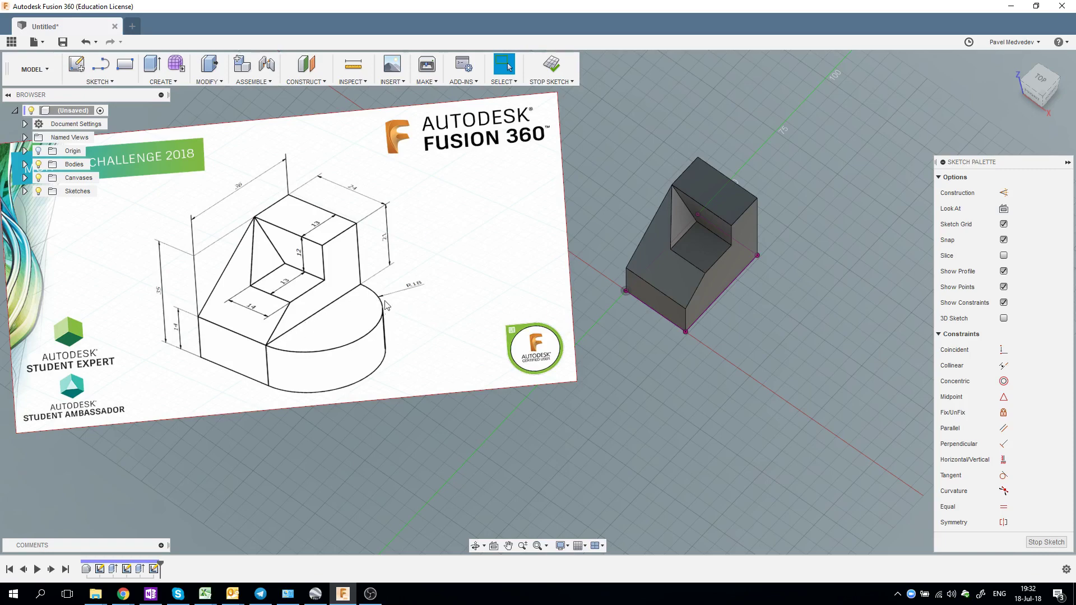
# - Draw a centre-point semicircular arc beyond the block's front base edge
pyautogui.moveTo(660, 345); pyautogui.dragTo(479, 368, button='middle')
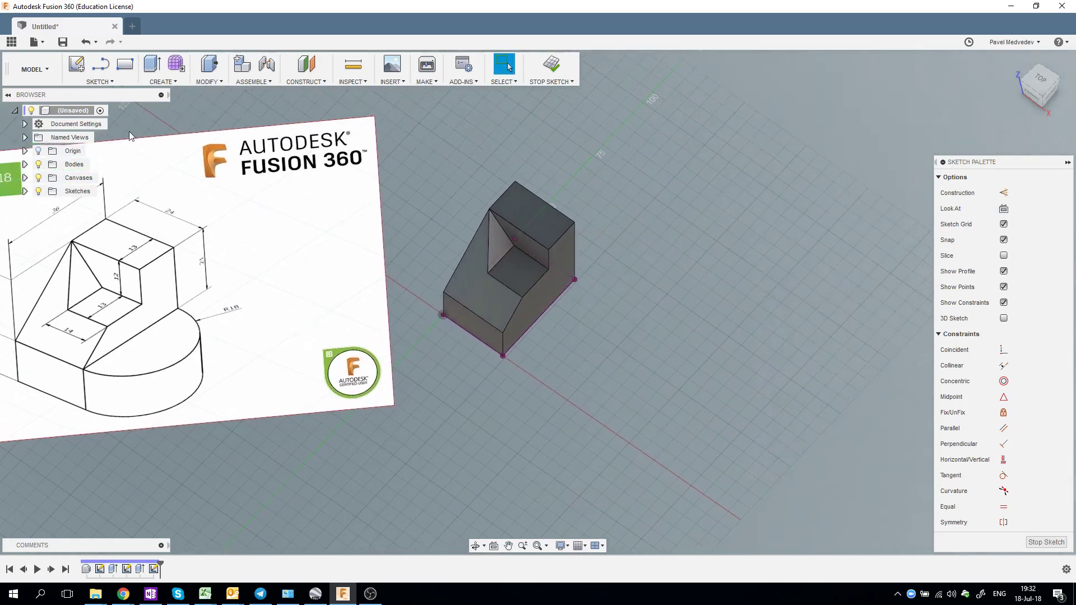
pyautogui.click(119, 82)
pyautogui.moveTo(83, 146)
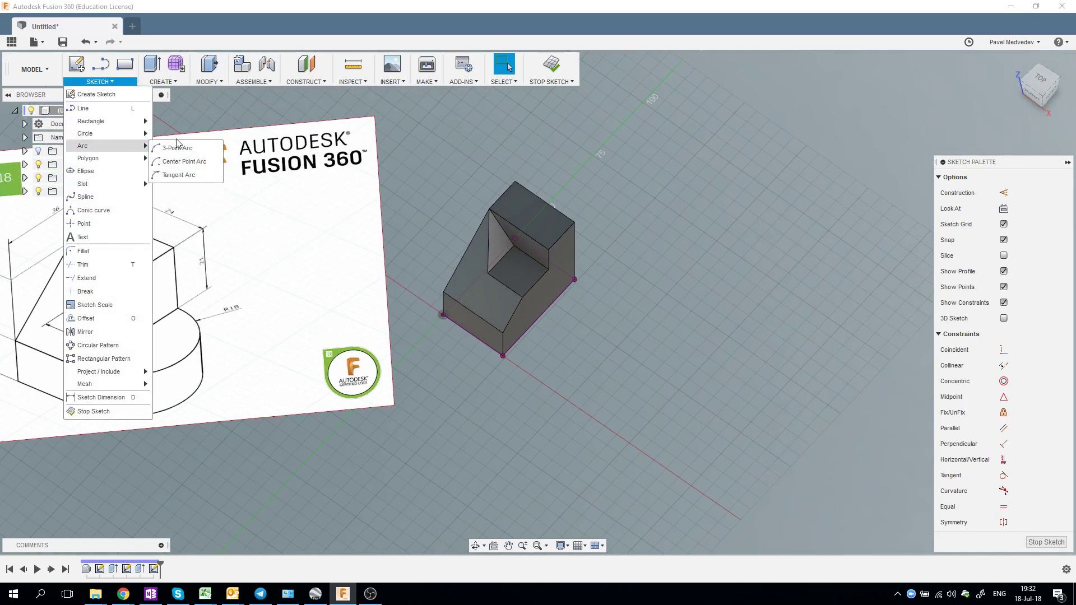
pyautogui.click(180, 161)
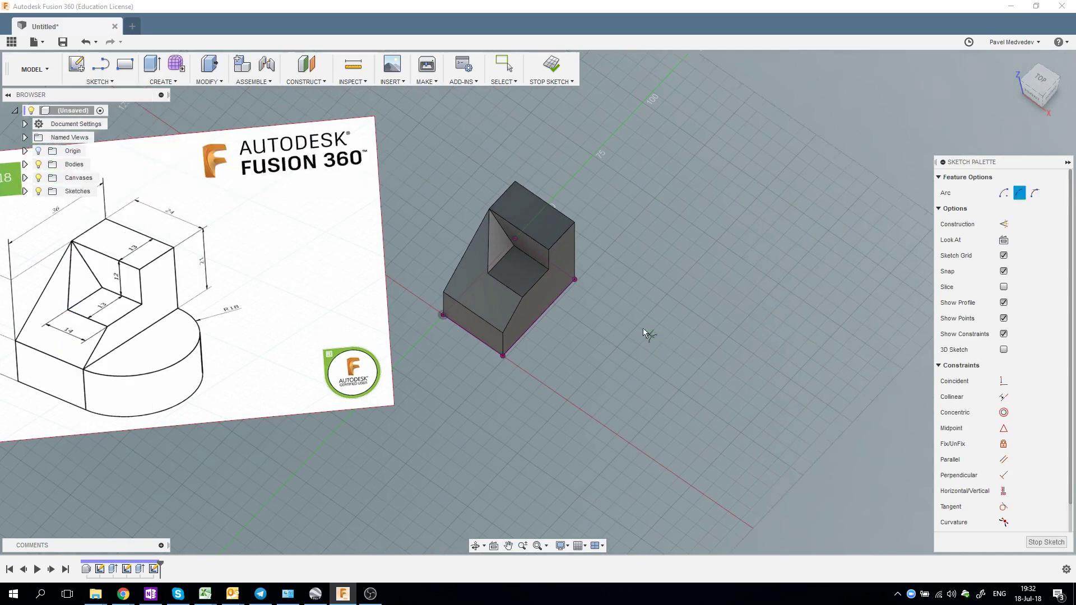
pyautogui.click(576, 278)
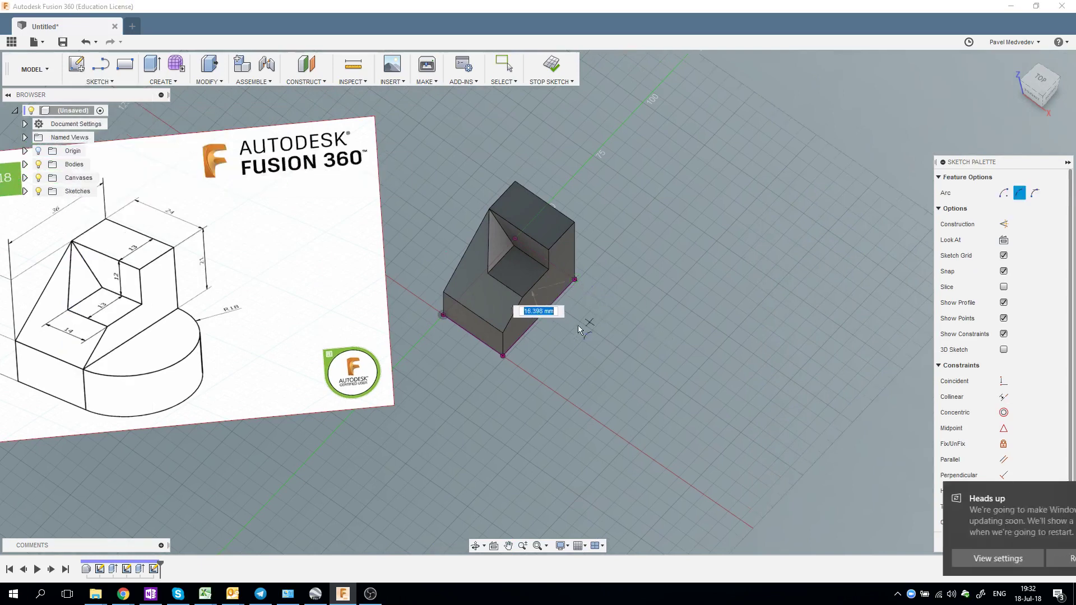
pyautogui.click(502, 357)
pyautogui.click(545, 343)
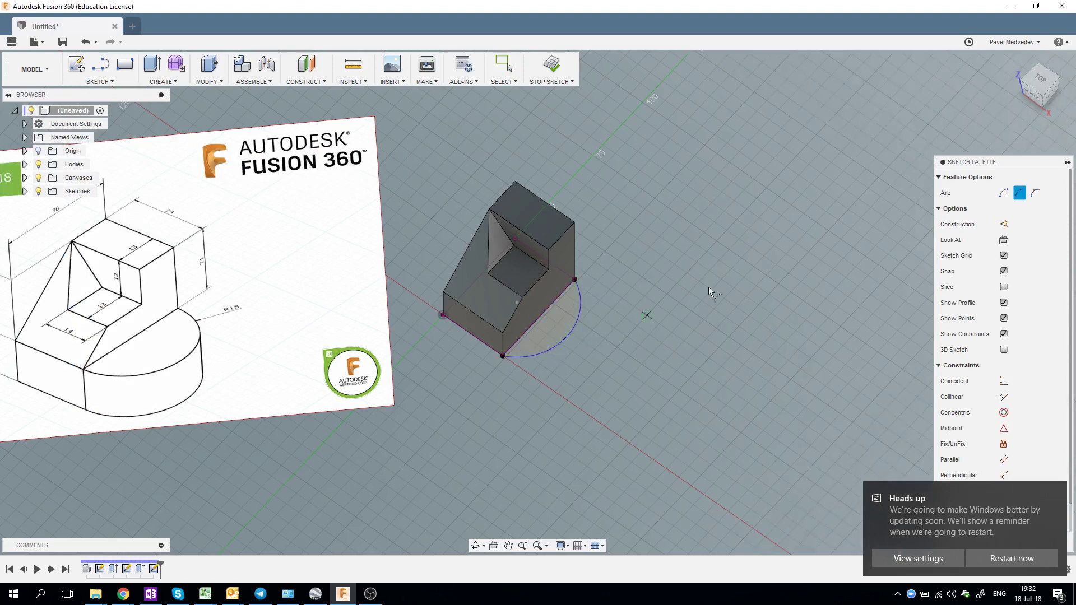
pyautogui.press('Escape')
# - Dimension the arc radius 18 mm and finish the sketch
pyautogui.press('d')
pyautogui.click(582, 325)
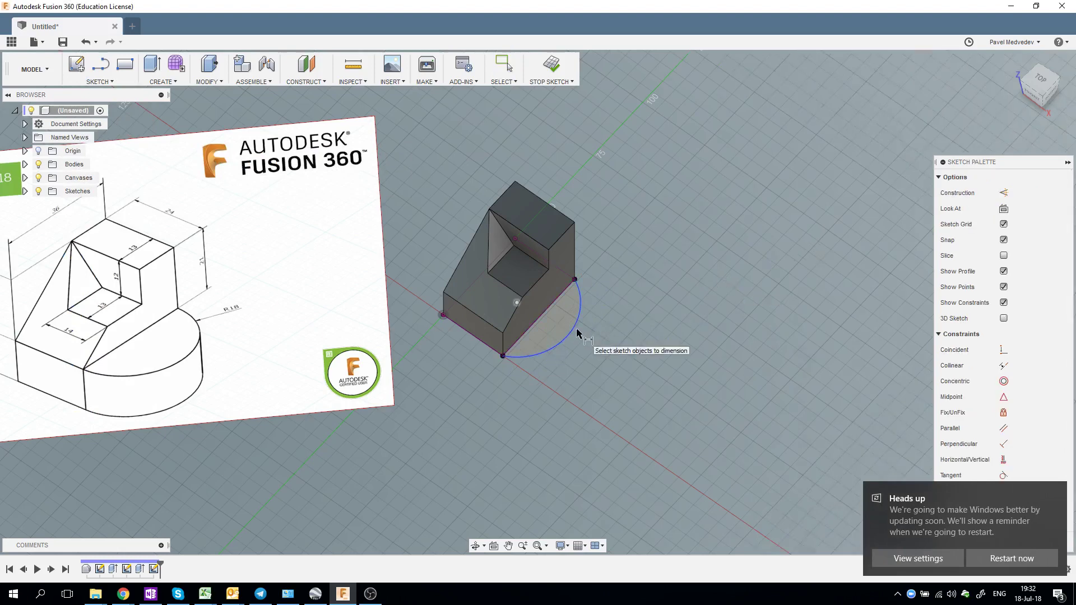
pyautogui.click(656, 327)
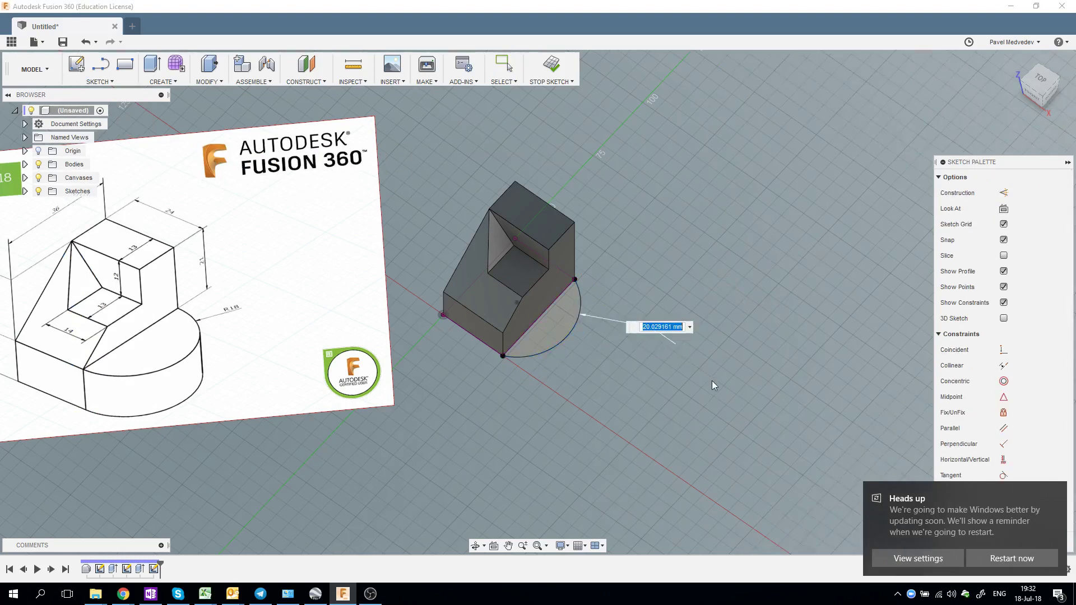
pyautogui.write('18')
pyautogui.press('Return')
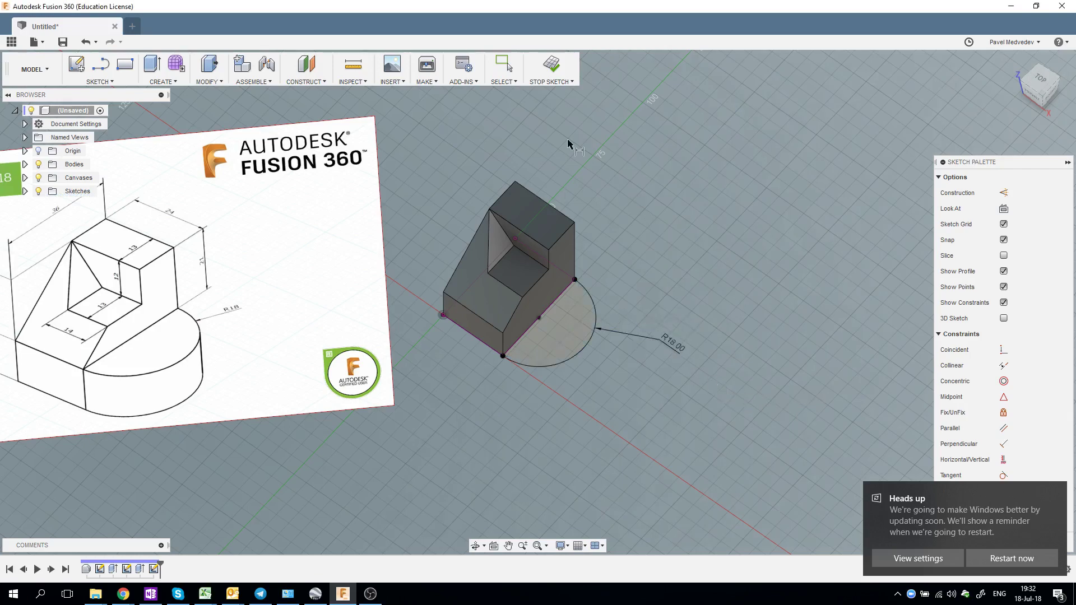
pyautogui.click(551, 64)
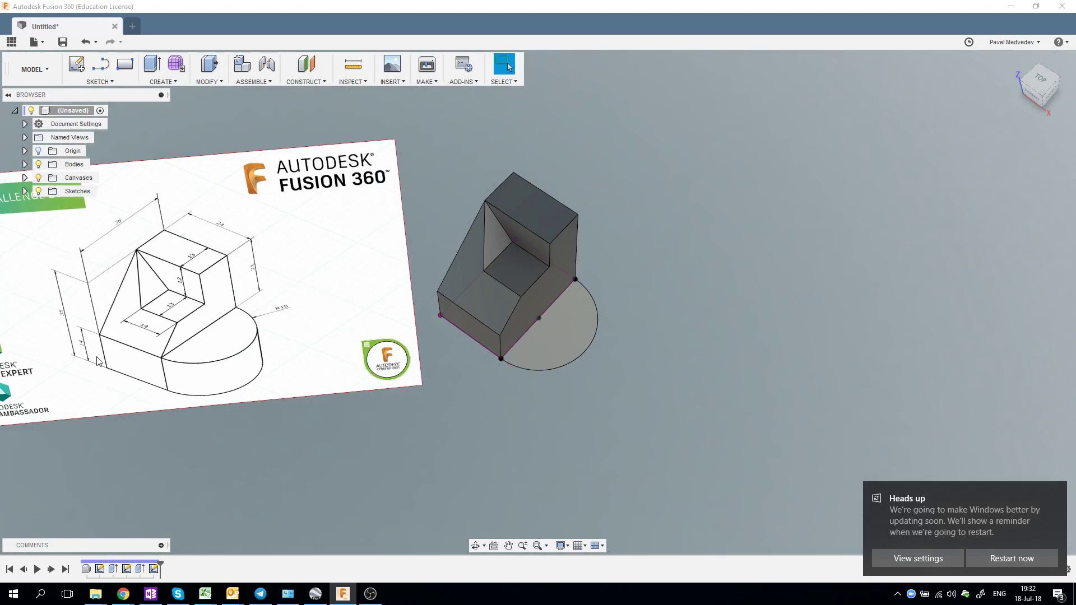
# - Extrude the half-disc 14 mm, joining it to the block as the rounded base end
pyautogui.click(152, 63)
pyautogui.click(555, 339)
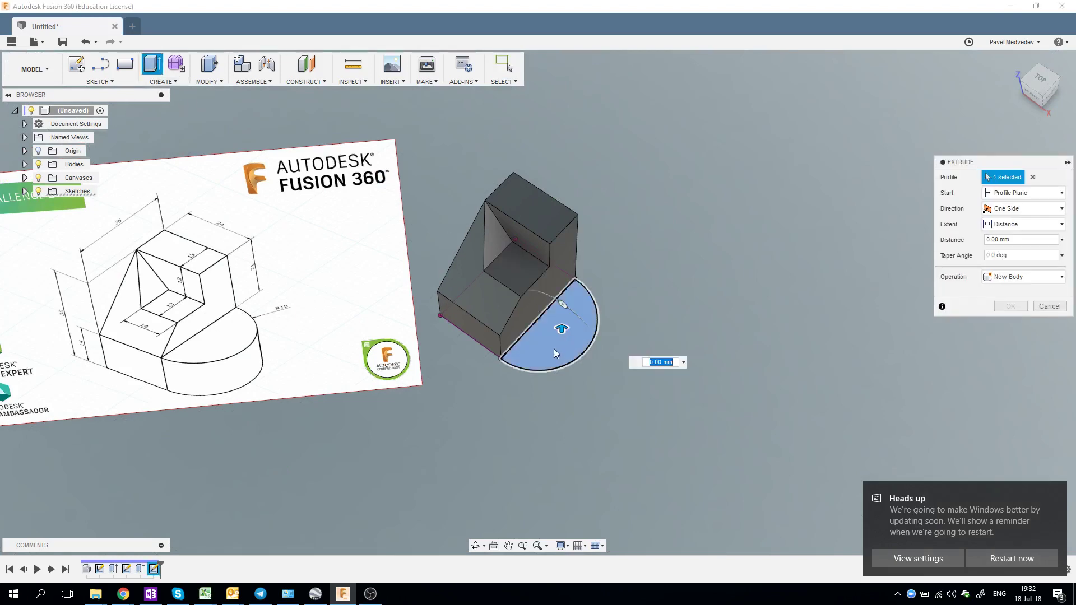
pyautogui.keyDown('shift'); pyautogui.moveTo(553, 353); pyautogui.dragTo(557, 338, button='middle'); pyautogui.keyUp('shift')
pyautogui.moveTo(558, 306); pyautogui.dragTo(562, 267)
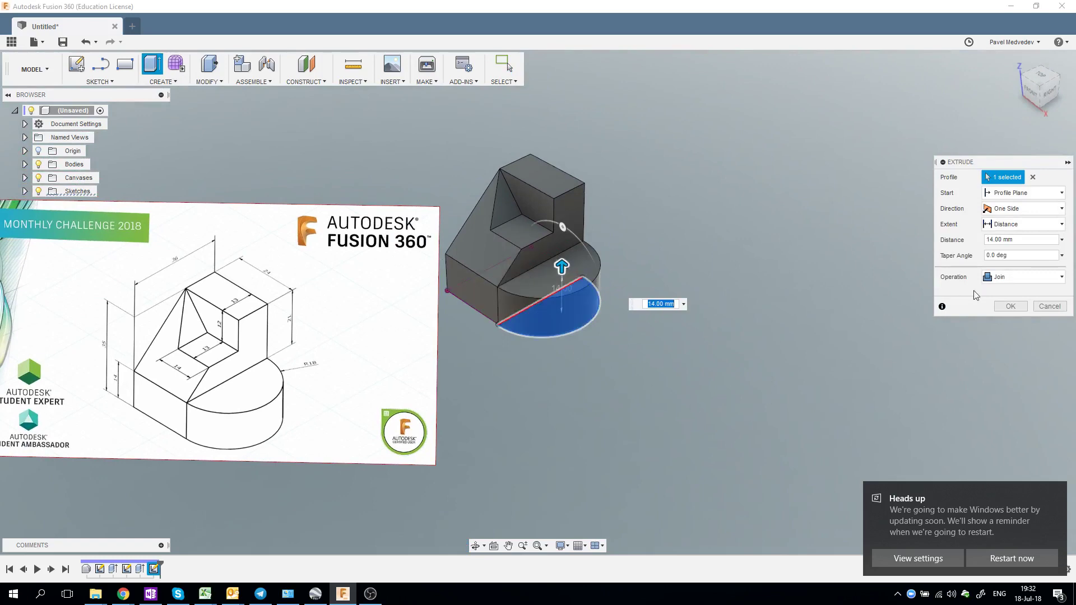
pyautogui.click(1011, 306)
pyautogui.moveTo(644, 340)
pyautogui.mouseDown(button='middle')
pyautogui.moveTo(796, 358)
pyautogui.moveTo(748, 385)
pyautogui.mouseUp(button='middle')
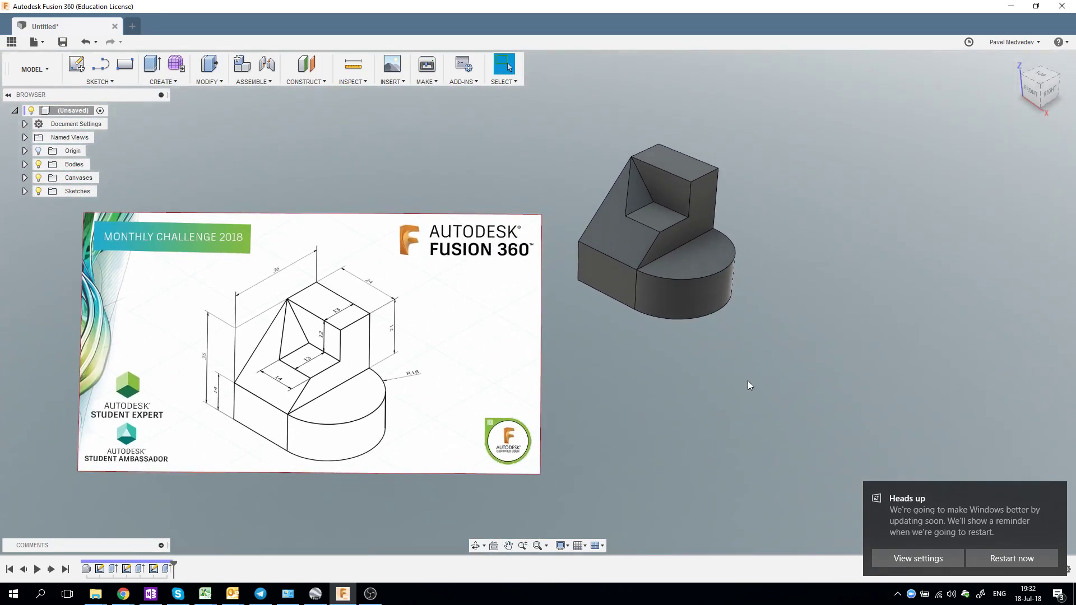